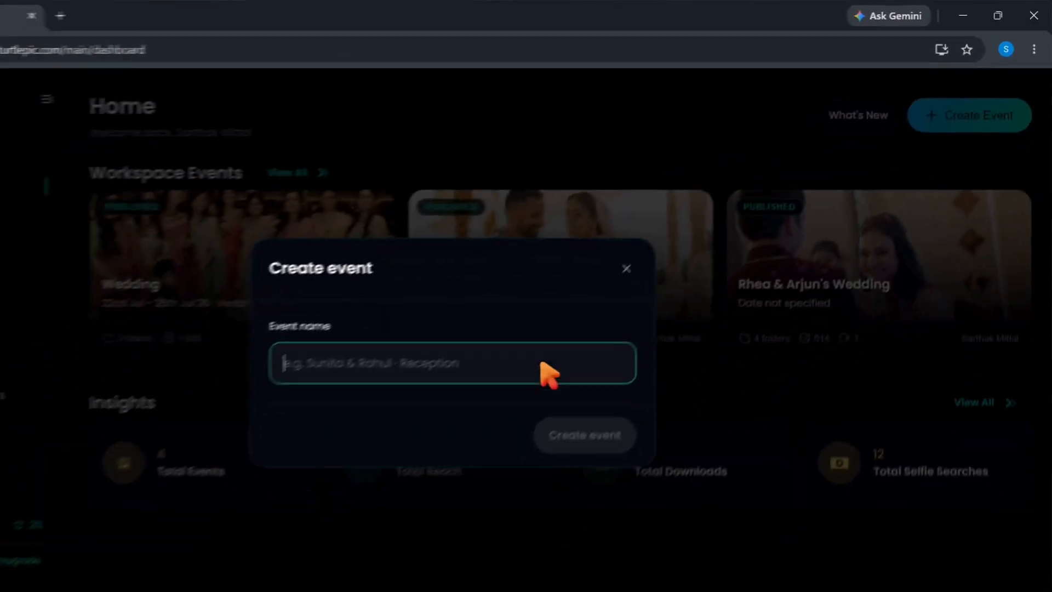
Create a new TurtlePic event named 'Sarthak & Sonam'.
{"action": "left_click", "coordinate": [553, 331]}
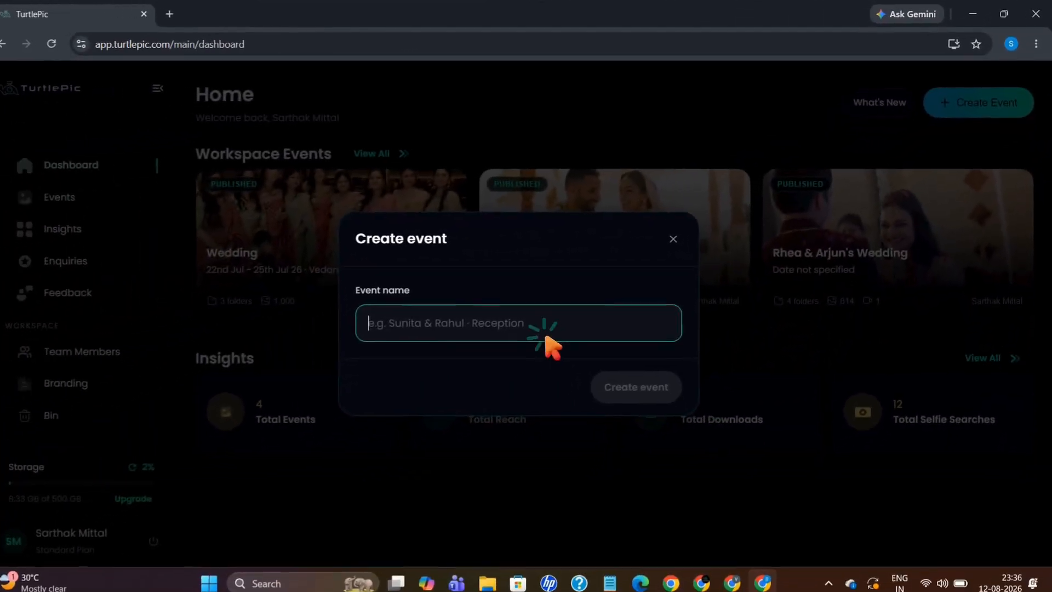
{"action": "type", "text": "Sarthak & Sonam"}
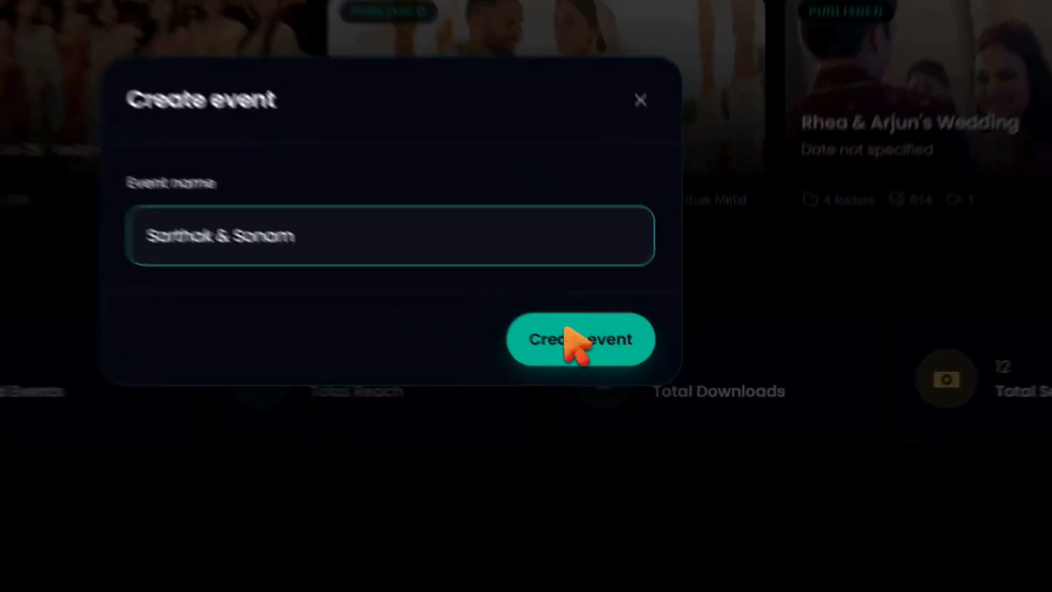
{"action": "left_click", "coordinate": [630, 375]}
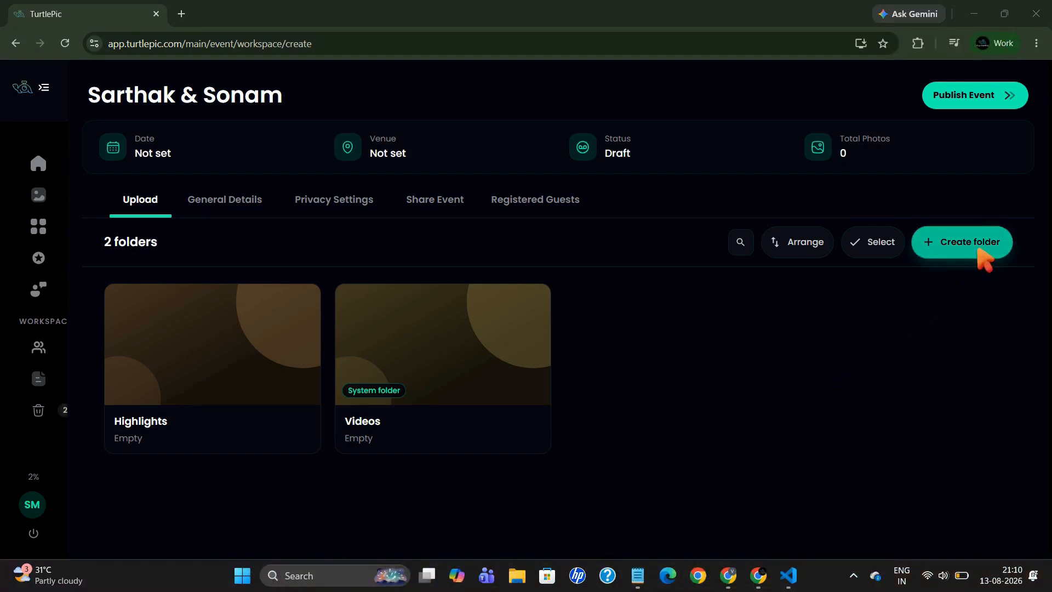
Add two folders named Reception and Wedding to the event.
{"action": "left_click", "coordinate": [979, 250]}
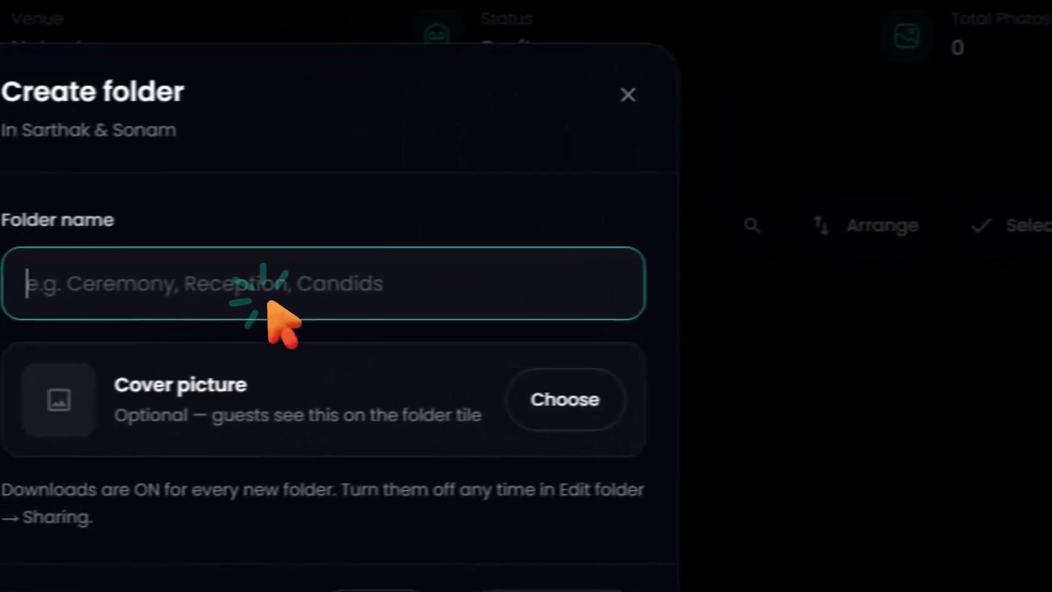
{"action": "left_click", "coordinate": [263, 304]}
{"action": "type", "text": "Recep"}
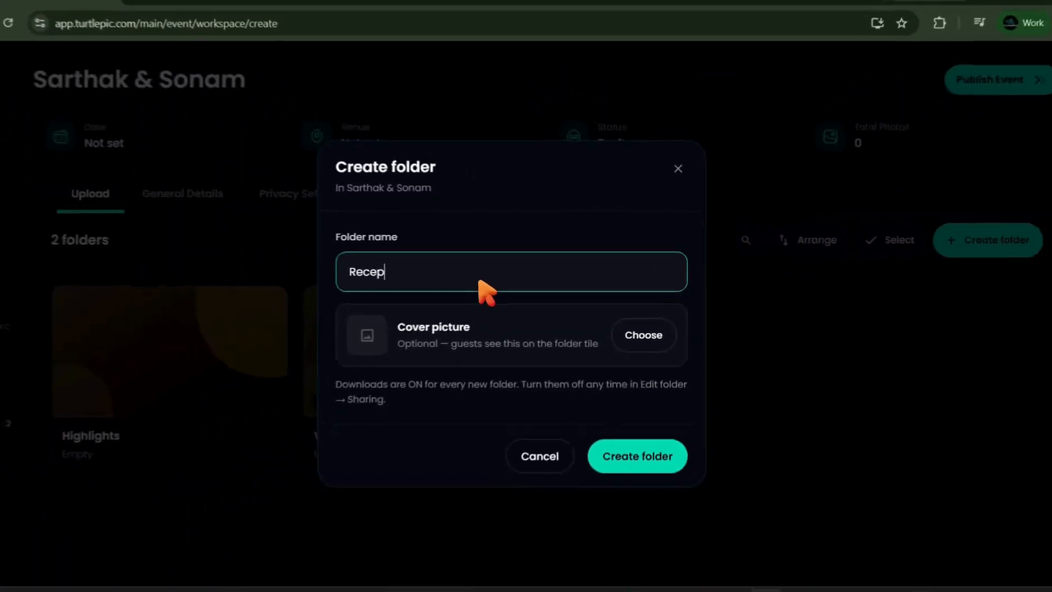
{"action": "type", "text": "tion"}
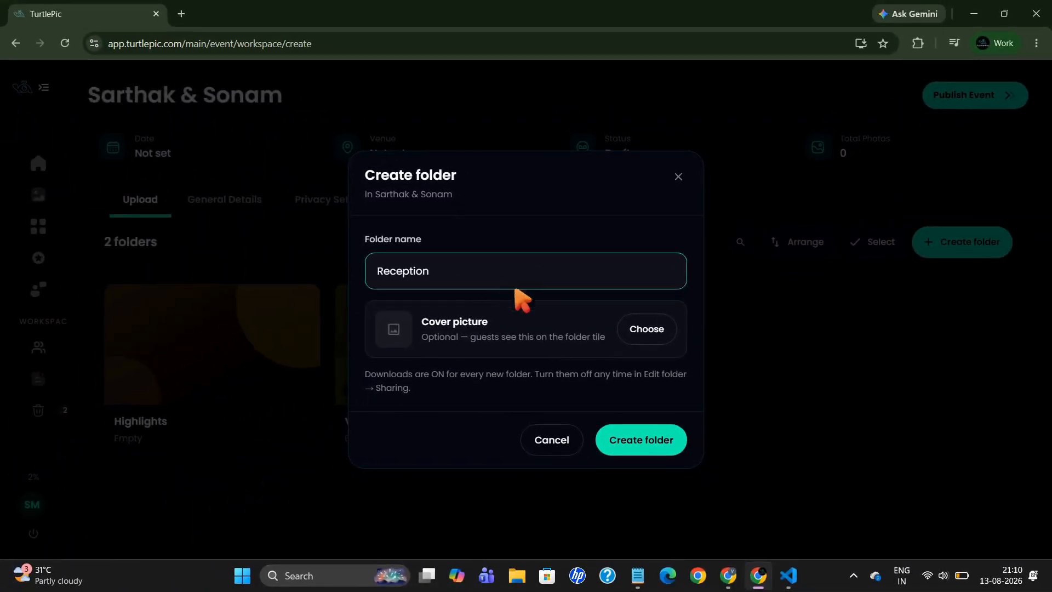
{"action": "left_click", "coordinate": [659, 442]}
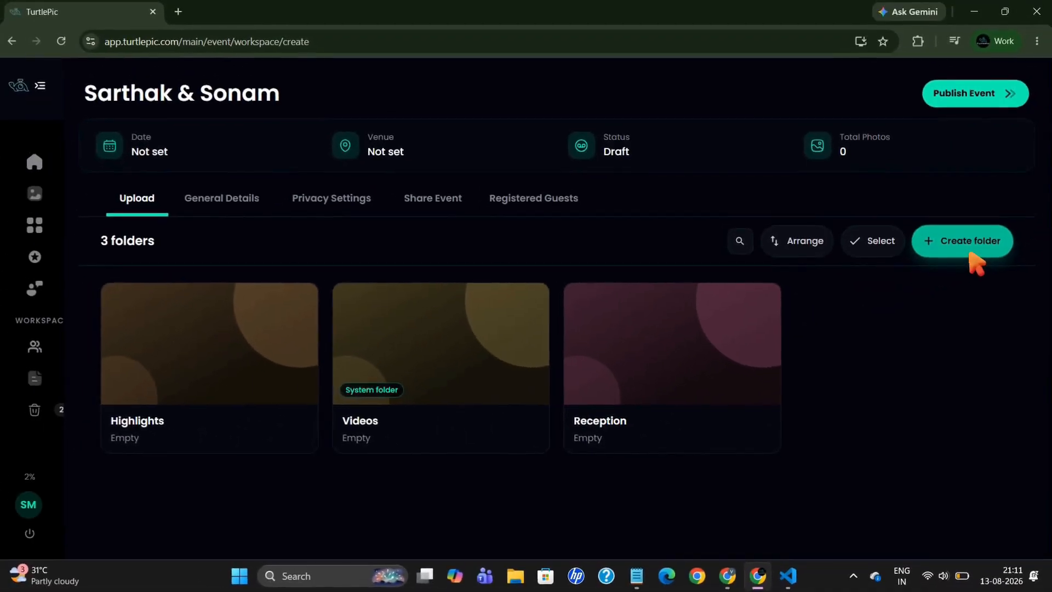
{"action": "left_click", "coordinate": [1041, 5]}
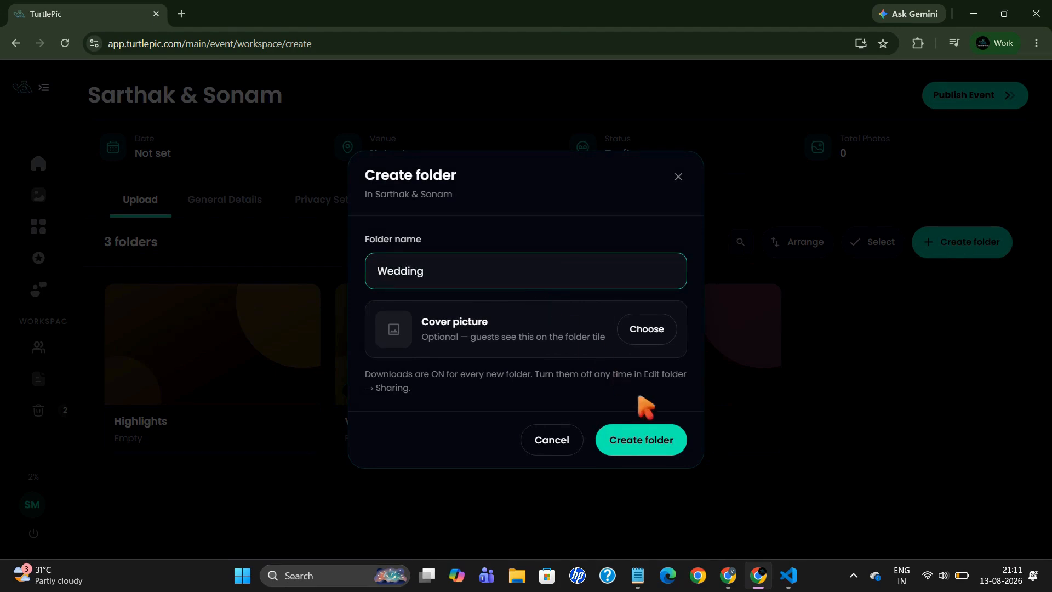
{"action": "left_click", "coordinate": [659, 441]}
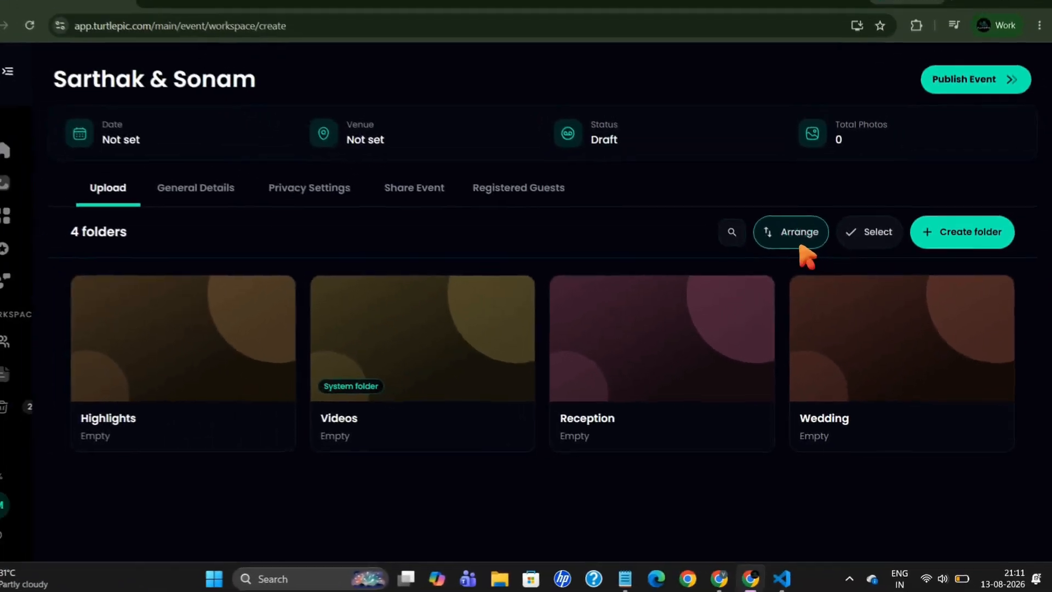
Try reordering Wedding and Reception in Arrange mode, then cancel without changes.
{"action": "left_click", "coordinate": [800, 248]}
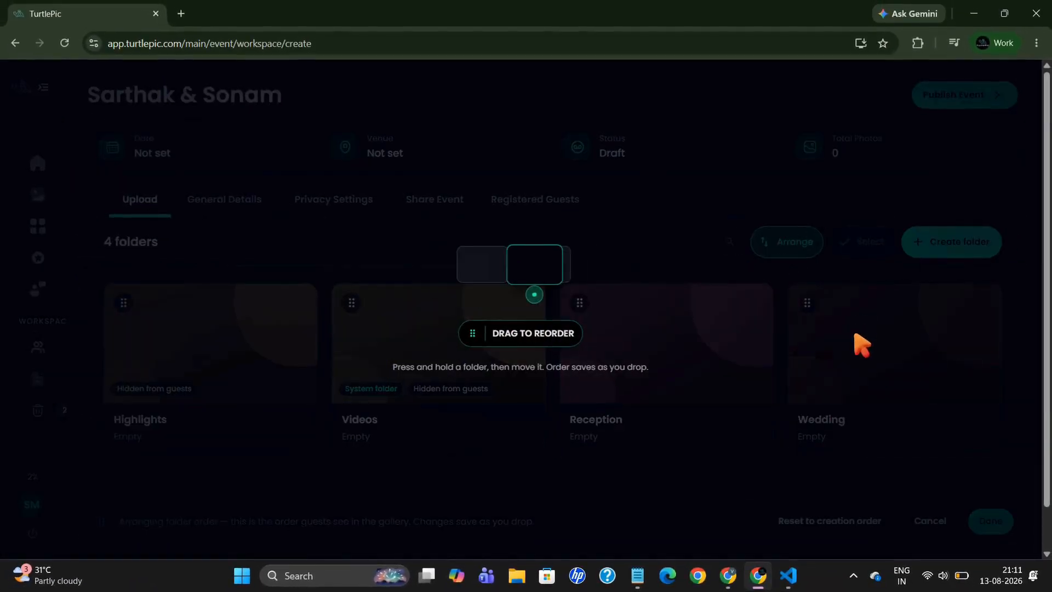
{"action": "left_click_drag", "start_coordinate": [878, 363], "coordinate": [917, 374]}
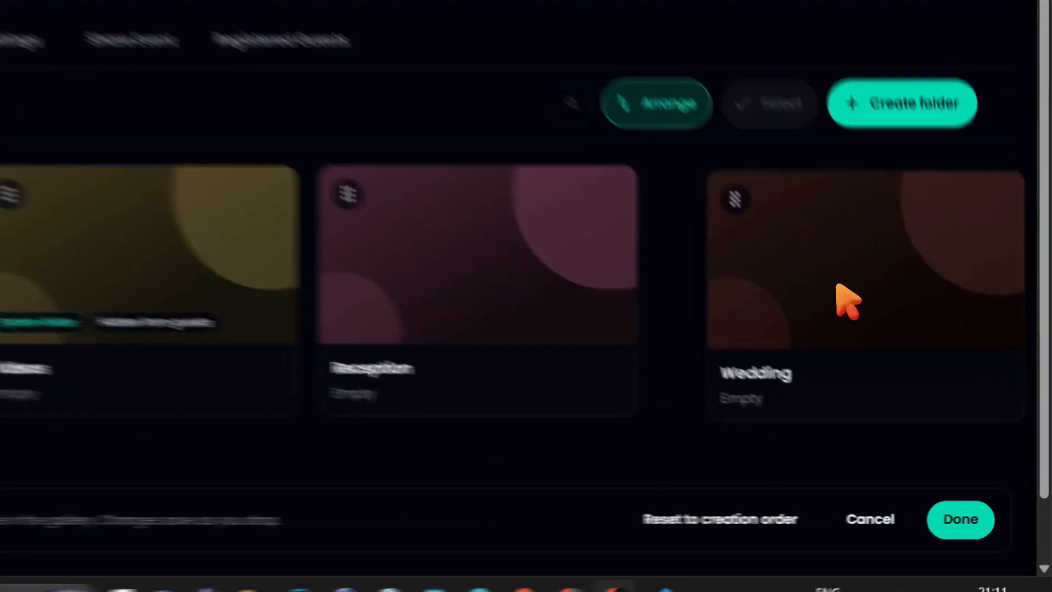
{"action": "left_click_drag", "start_coordinate": [839, 286], "coordinate": [883, 290]}
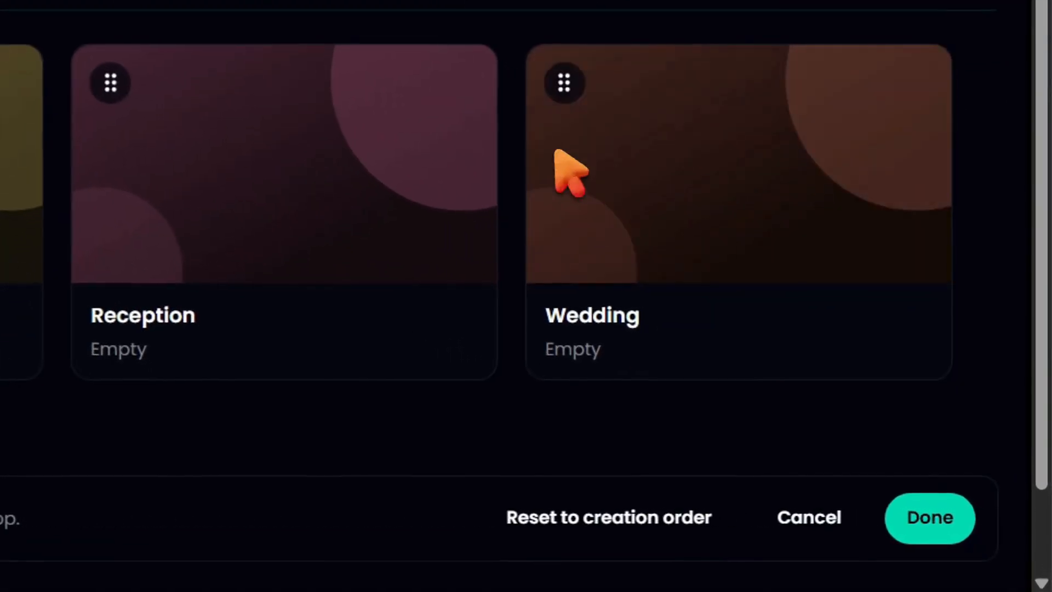
{"action": "left_click", "coordinate": [866, 529]}
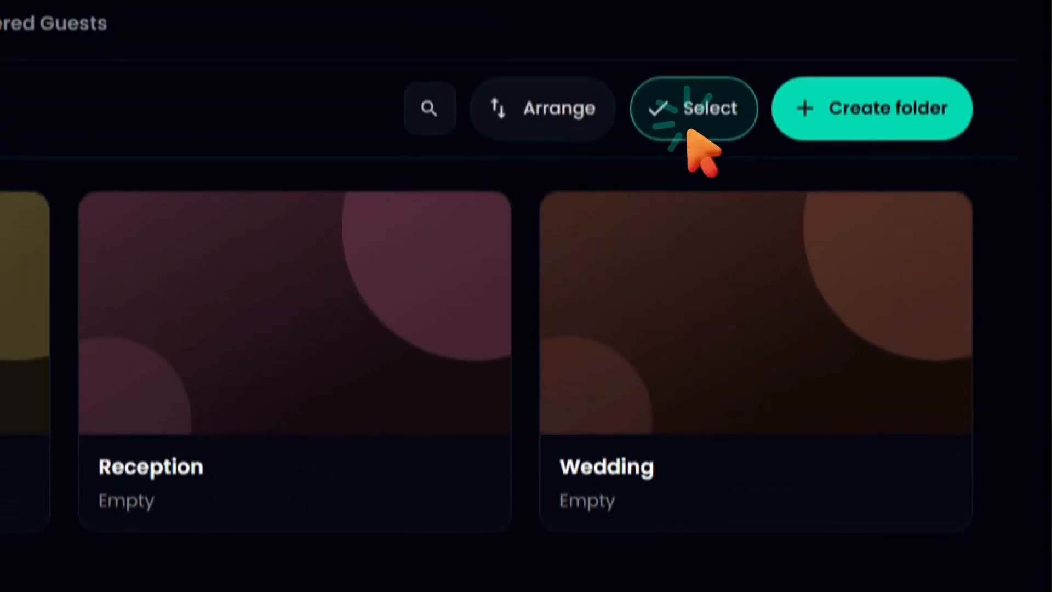
Select the Wedding folder and permanently delete it.
{"action": "left_click", "coordinate": [682, 112]}
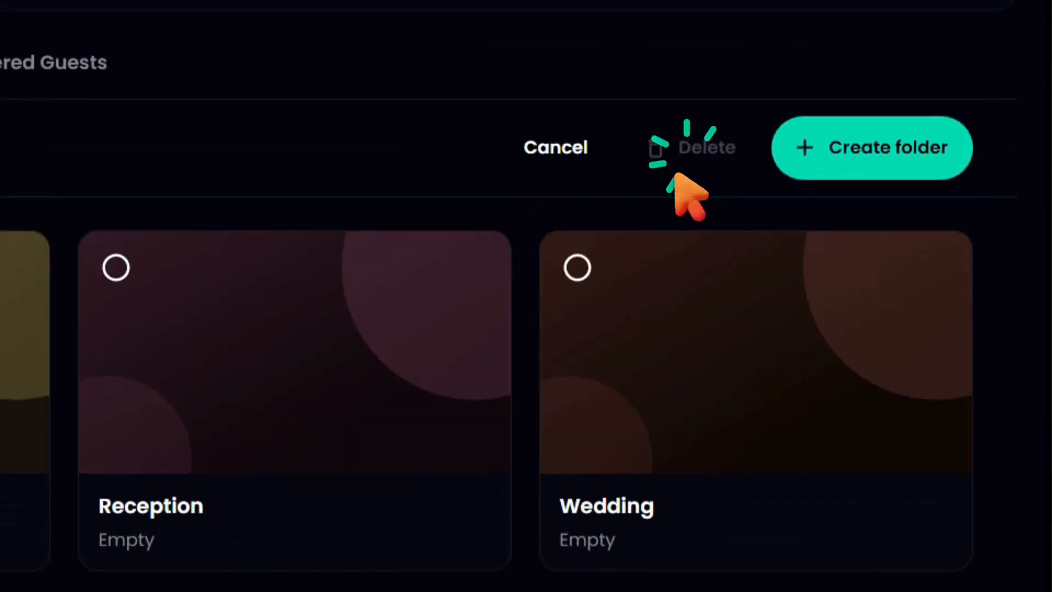
{"action": "left_click", "coordinate": [571, 281]}
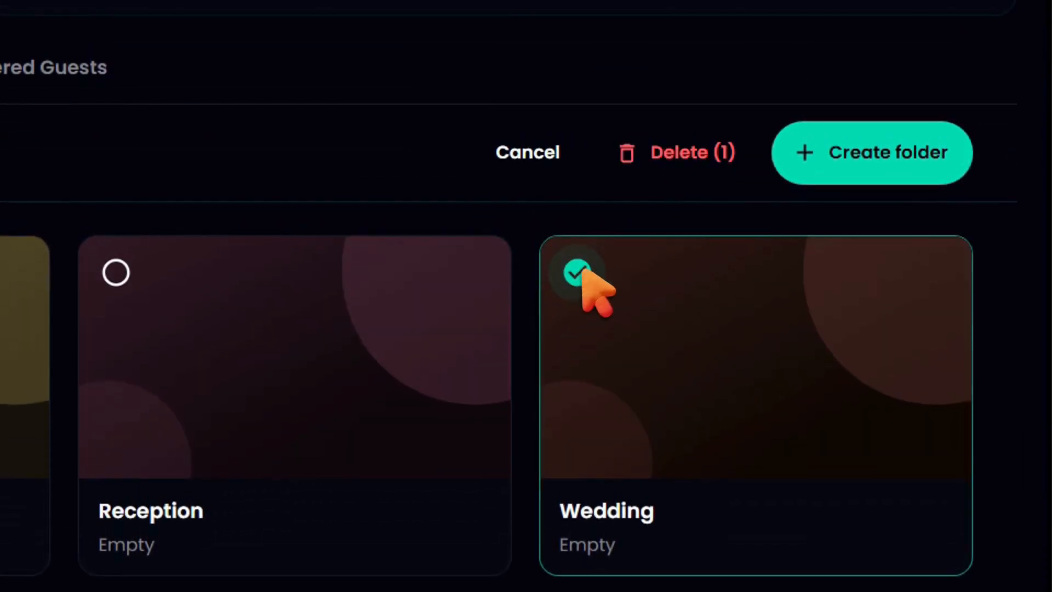
{"action": "left_click", "coordinate": [678, 156]}
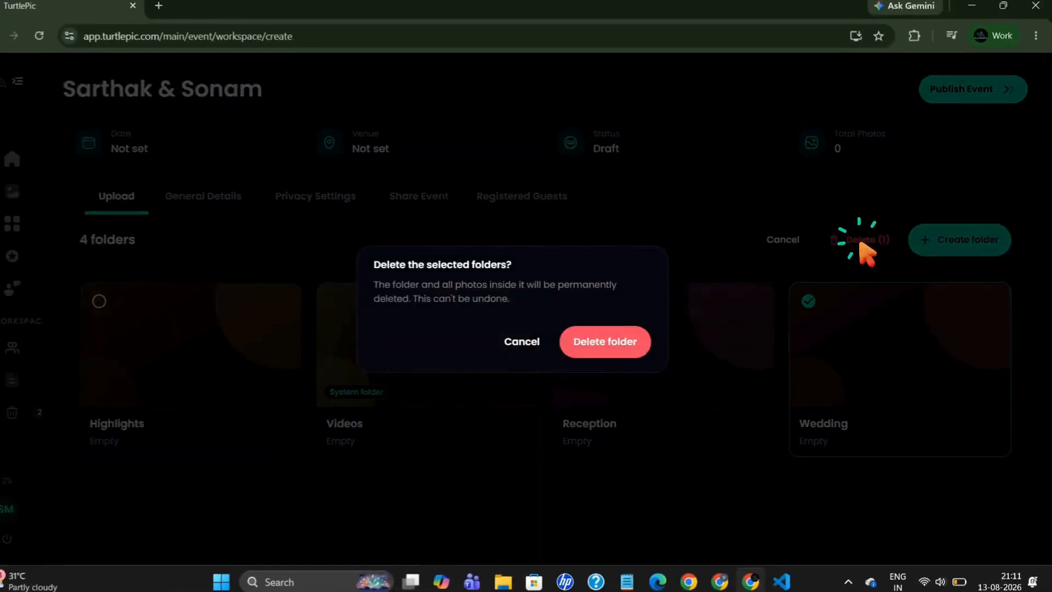
{"action": "left_click", "coordinate": [629, 346]}
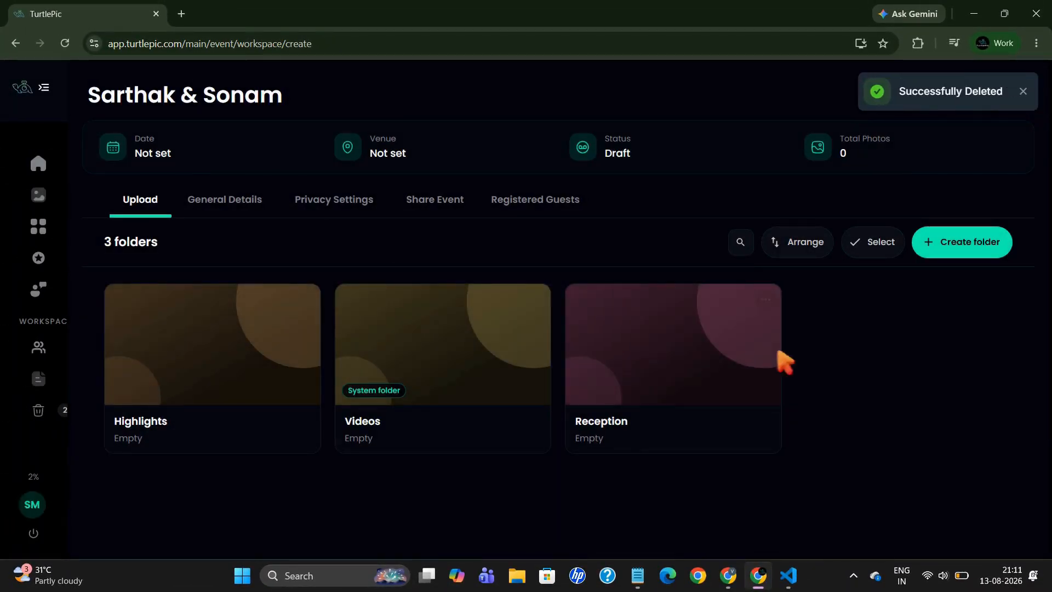
Upload the 100 photos from Desktop\Wedding Event\Reception into the event's Reception folder.
{"action": "left_click", "coordinate": [680, 357]}
{"action": "scroll", "coordinate": [685, 366], "scroll_direction": "down", "scroll_amount": 2}
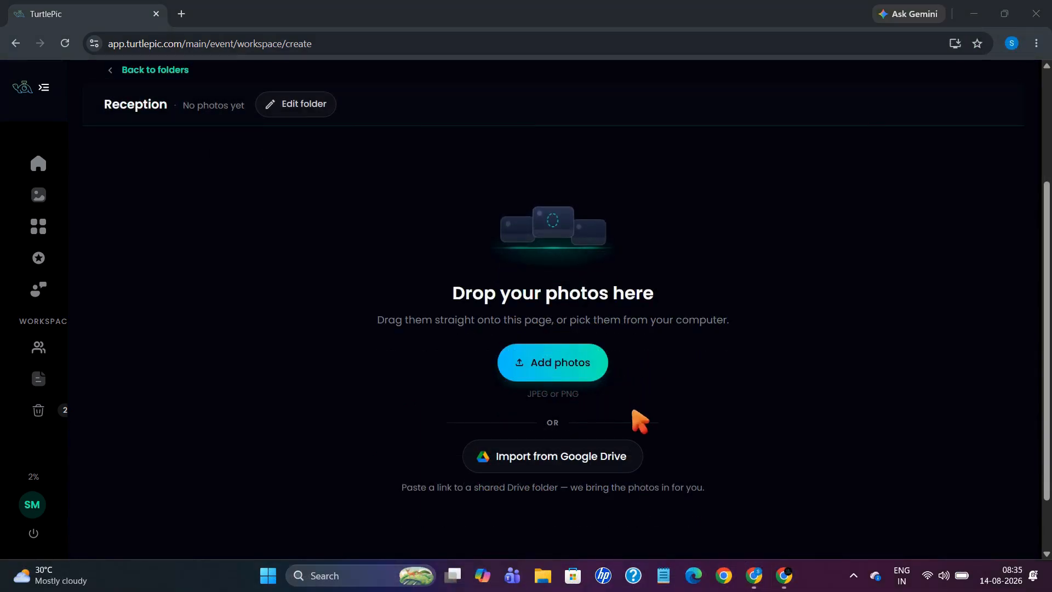
{"action": "left_click", "coordinate": [577, 372]}
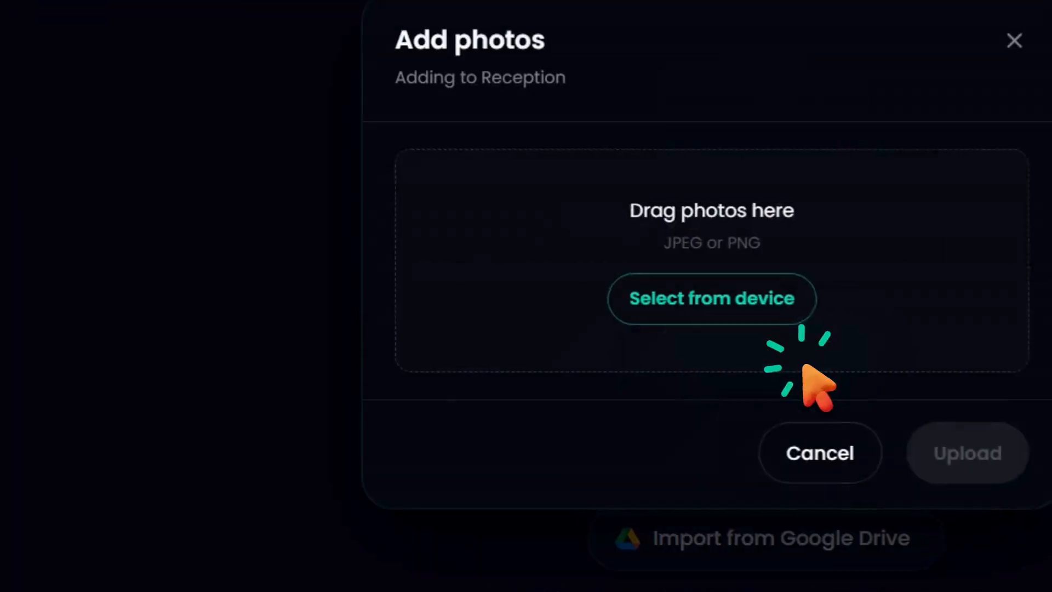
{"action": "left_click", "coordinate": [772, 313]}
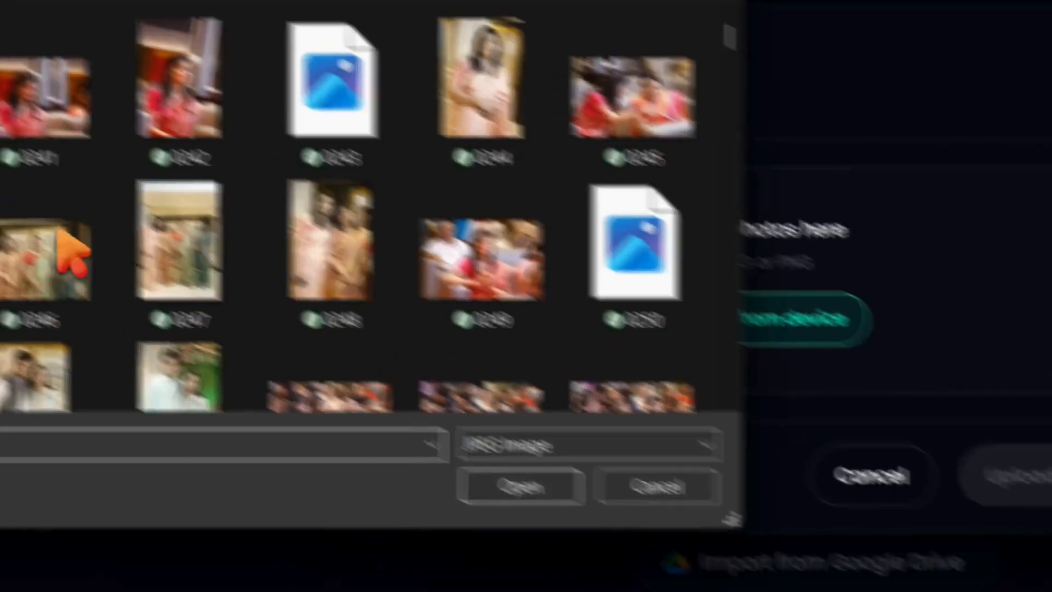
{"action": "left_click", "coordinate": [80, 330]}
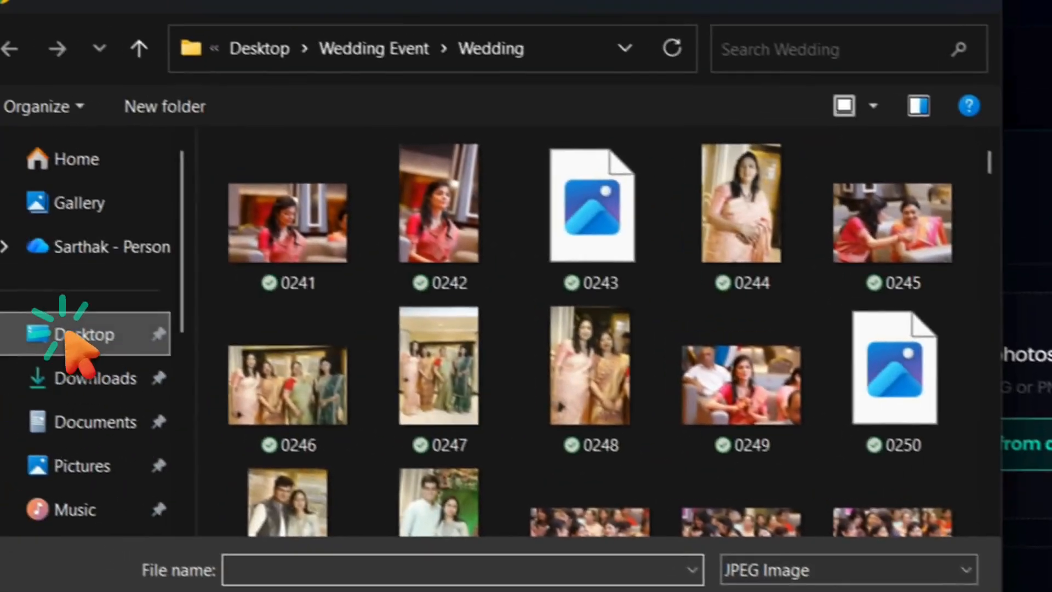
{"action": "double_click", "coordinate": [396, 293]}
{"action": "left_click", "coordinate": [375, 207]}
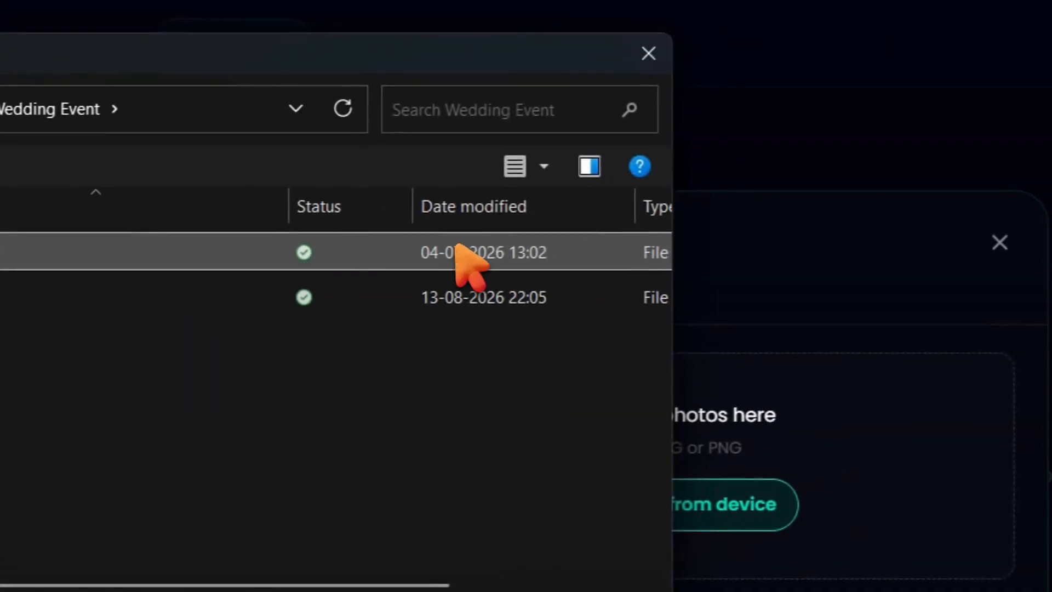
{"action": "left_click_drag", "start_coordinate": [830, 220], "coordinate": [1049, 431]}
{"action": "left_click_drag", "start_coordinate": [696, 460], "coordinate": [700, 459]}
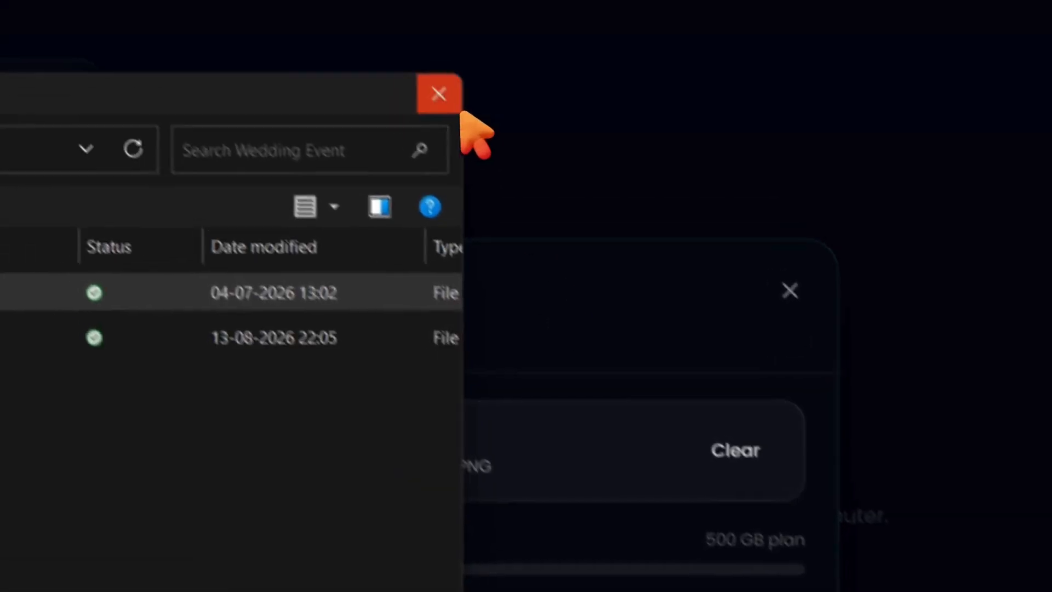
{"action": "left_click", "coordinate": [472, 39]}
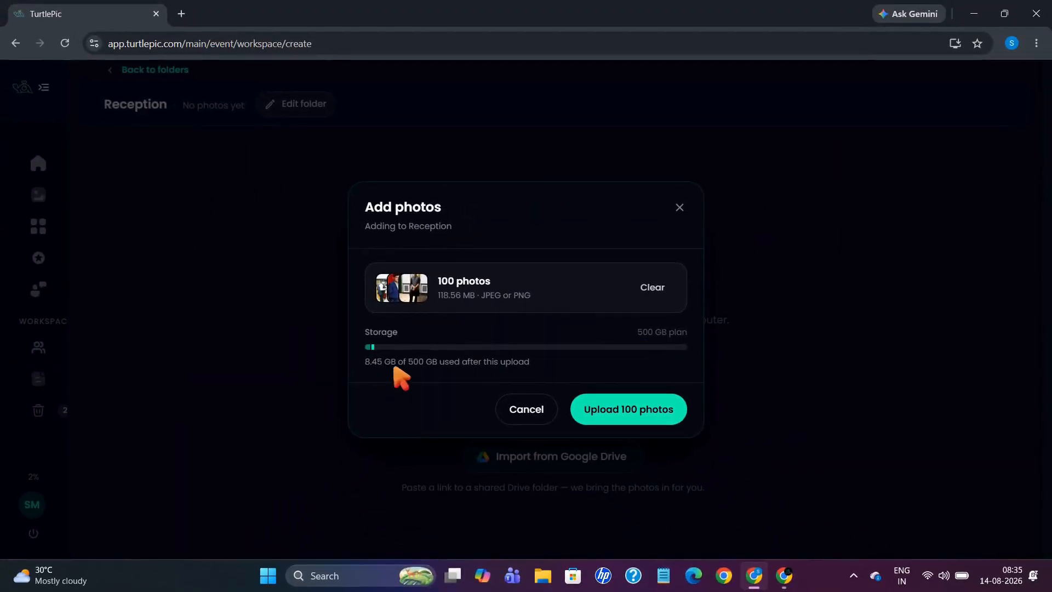
{"action": "left_click", "coordinate": [617, 414]}
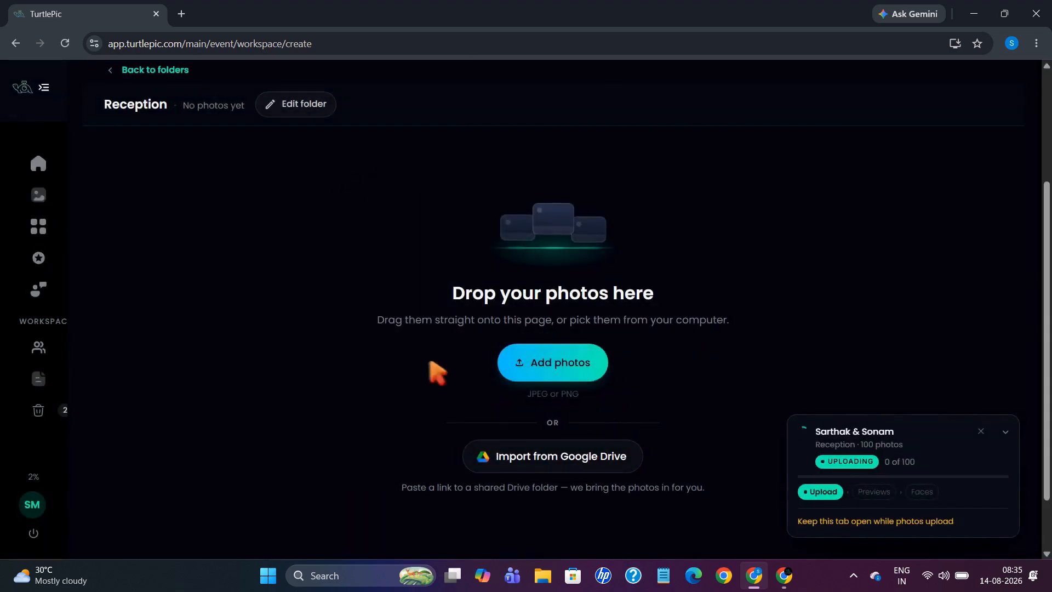
Create a new Wedding folder in the event and open it.
{"action": "left_click", "coordinate": [125, 70]}
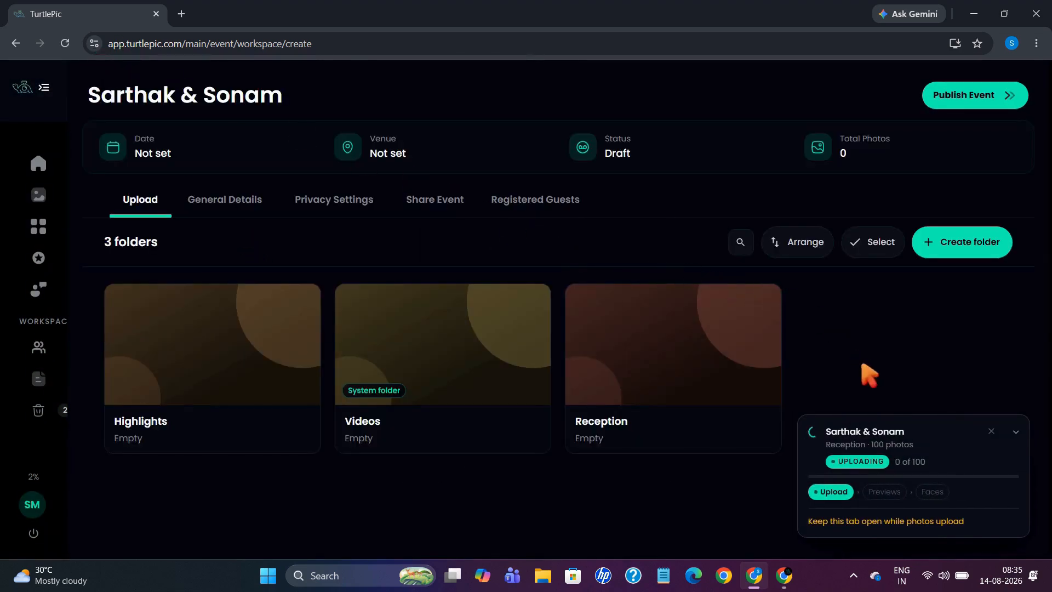
{"action": "left_click", "coordinate": [968, 257]}
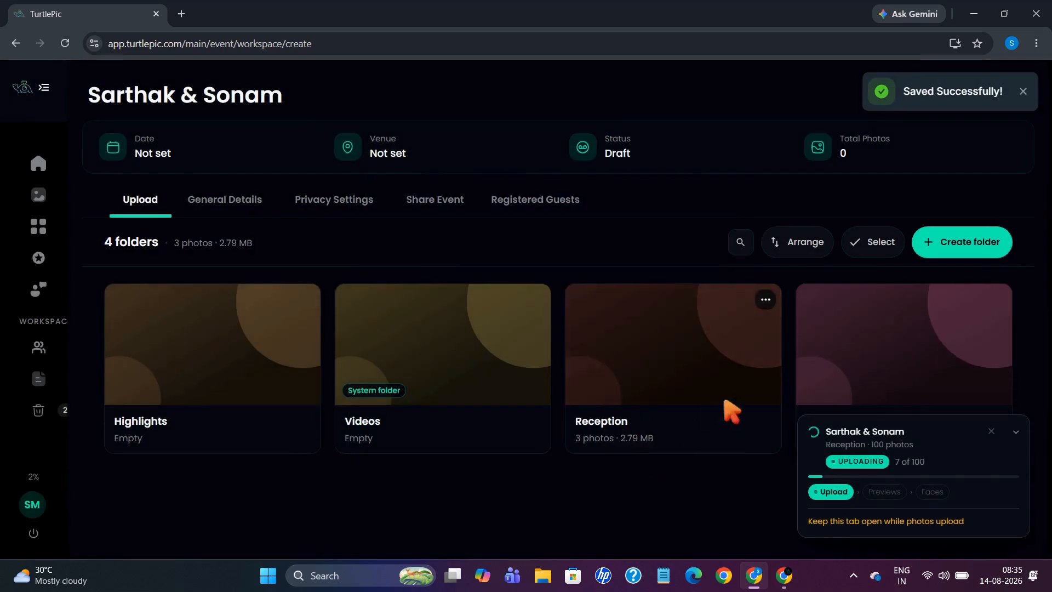
{"action": "left_click", "coordinate": [869, 351]}
Upload all 384 photos from the computer's Wedding Event\Wedding folder into it.
{"action": "scroll", "coordinate": [535, 357], "scroll_direction": "down", "scroll_amount": 2}
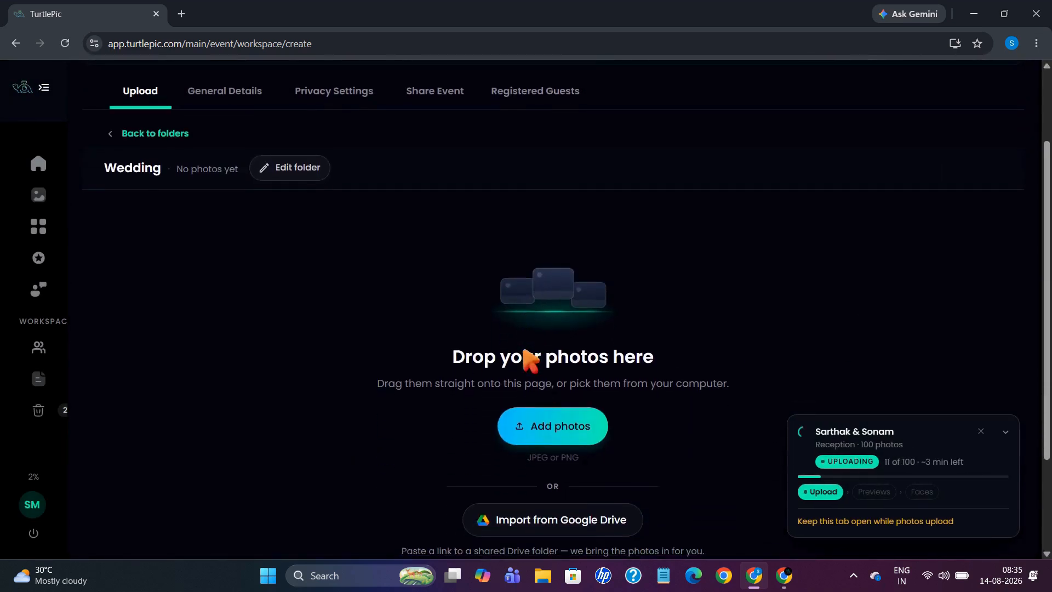
{"action": "left_click", "coordinate": [560, 432]}
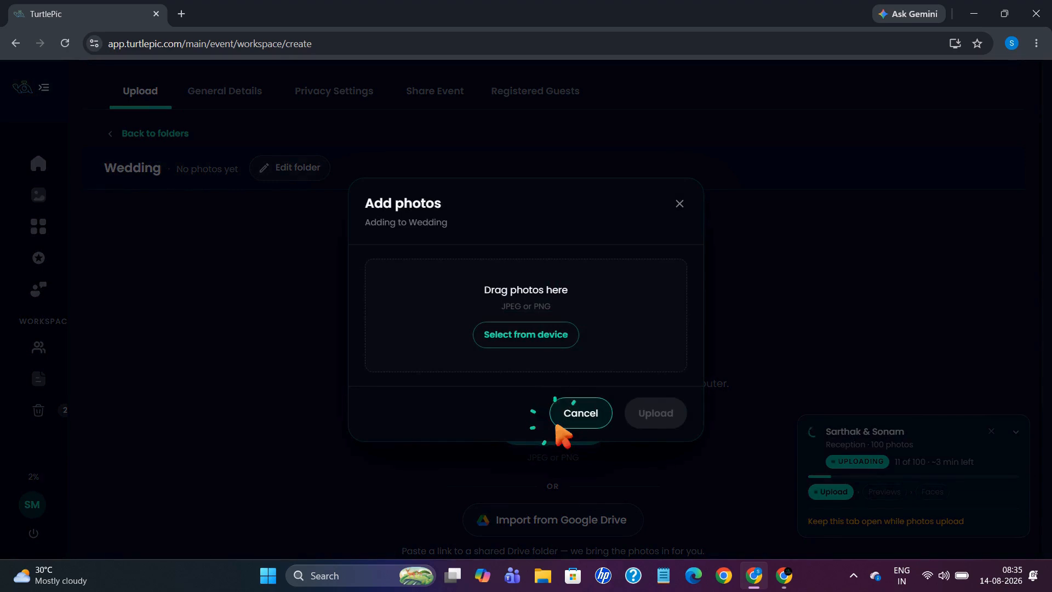
{"action": "left_click", "coordinate": [547, 344]}
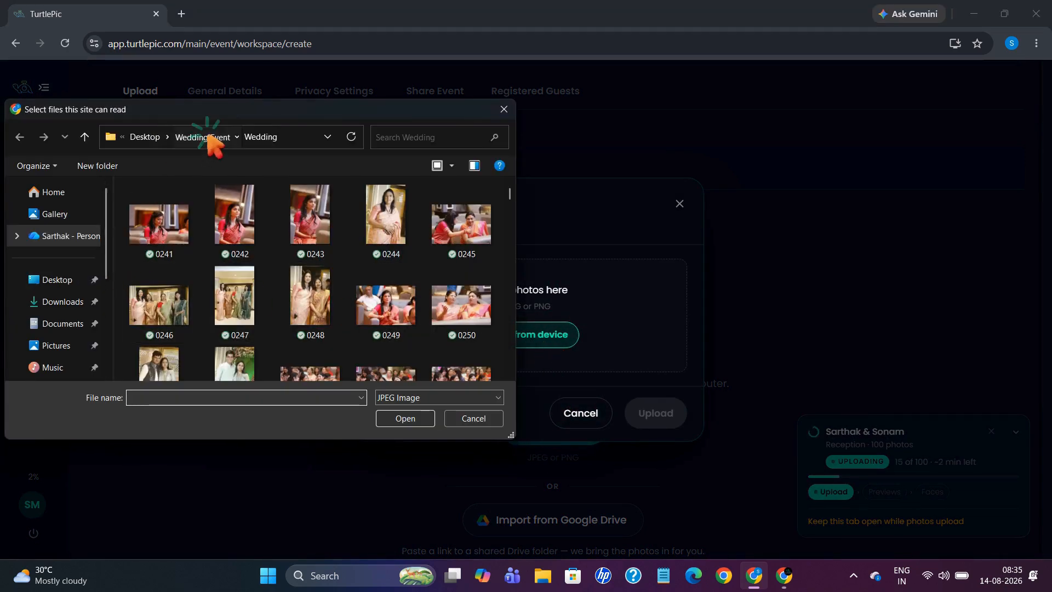
{"action": "left_click", "coordinate": [208, 137]}
{"action": "double_click", "coordinate": [193, 231]}
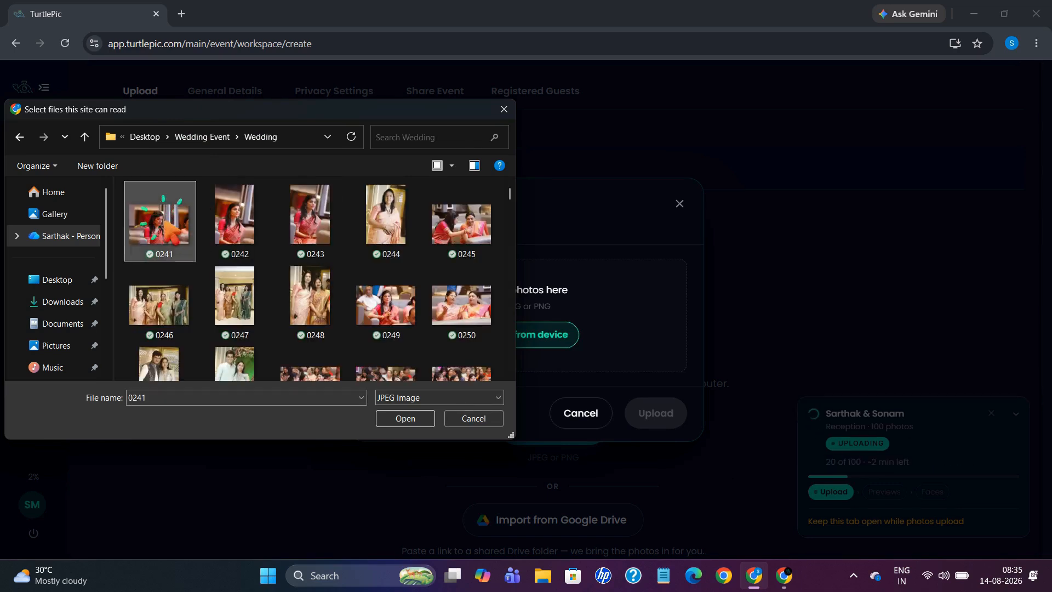
{"action": "key", "text": "ctrl+a"}
{"action": "left_click_drag", "start_coordinate": [471, 235], "coordinate": [594, 308]}
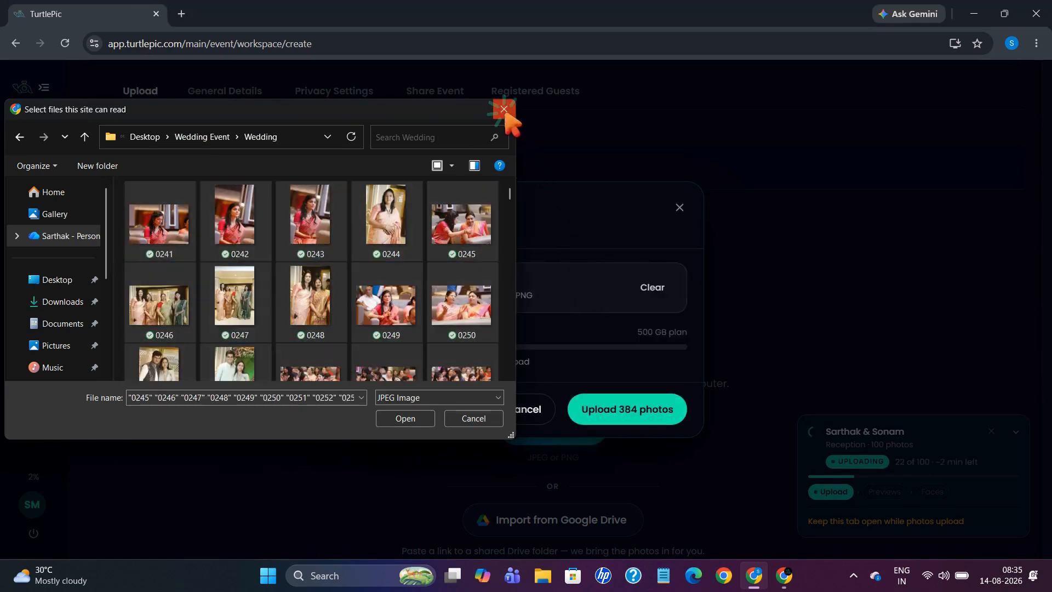
{"action": "left_click", "coordinate": [504, 110]}
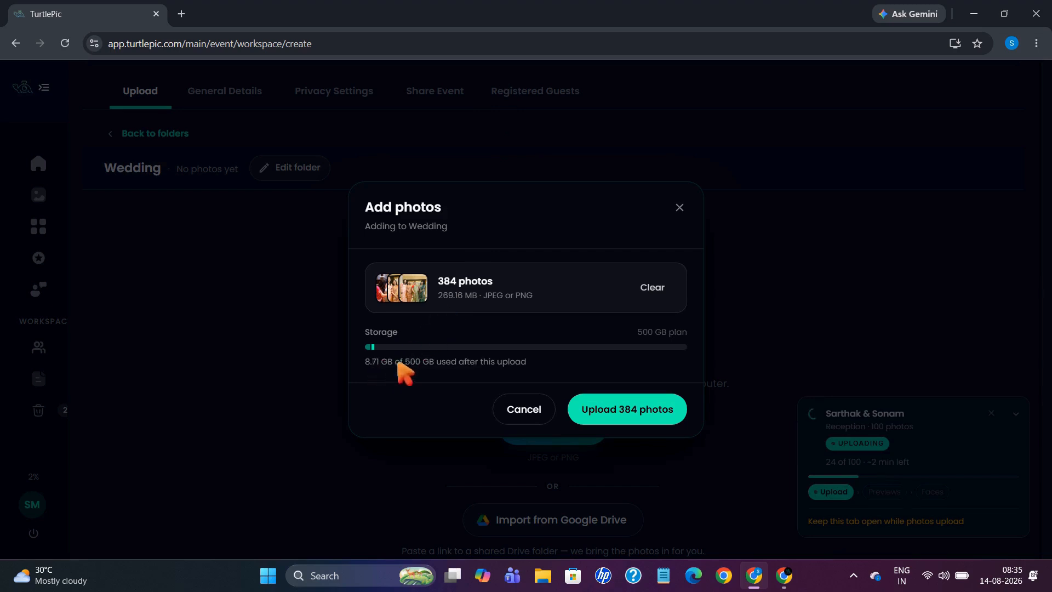
{"action": "left_click", "coordinate": [650, 415]}
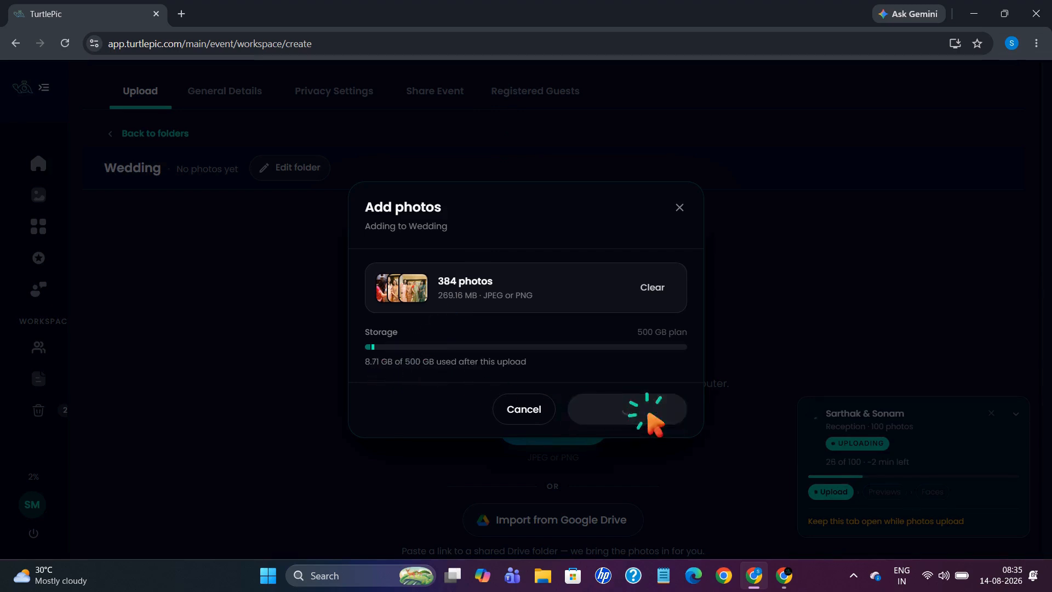
{"action": "scroll", "coordinate": [848, 452], "scroll_direction": "down", "scroll_amount": 1}
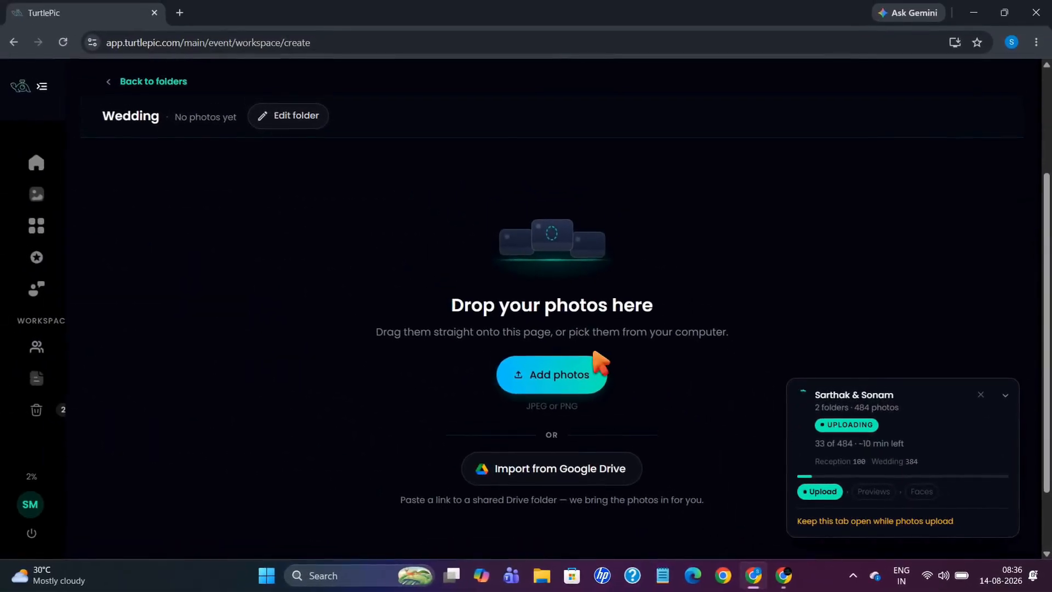
Open the Reception folder's photo grid and show its sort order options.
{"action": "left_click", "coordinate": [129, 89]}
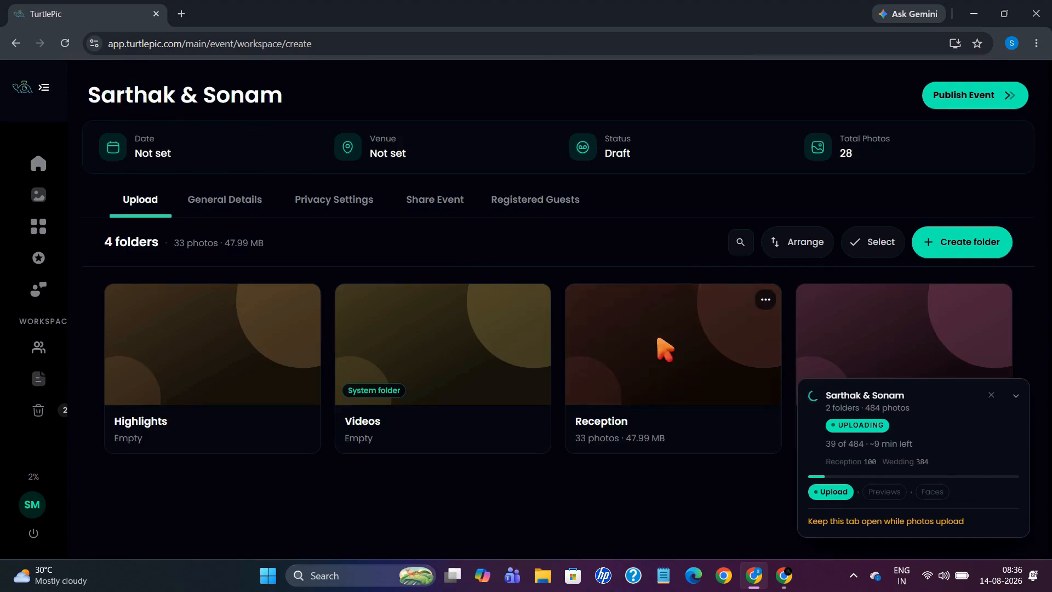
{"action": "left_click", "coordinate": [665, 350]}
{"action": "scroll", "coordinate": [665, 349], "scroll_direction": "down", "scroll_amount": 3}
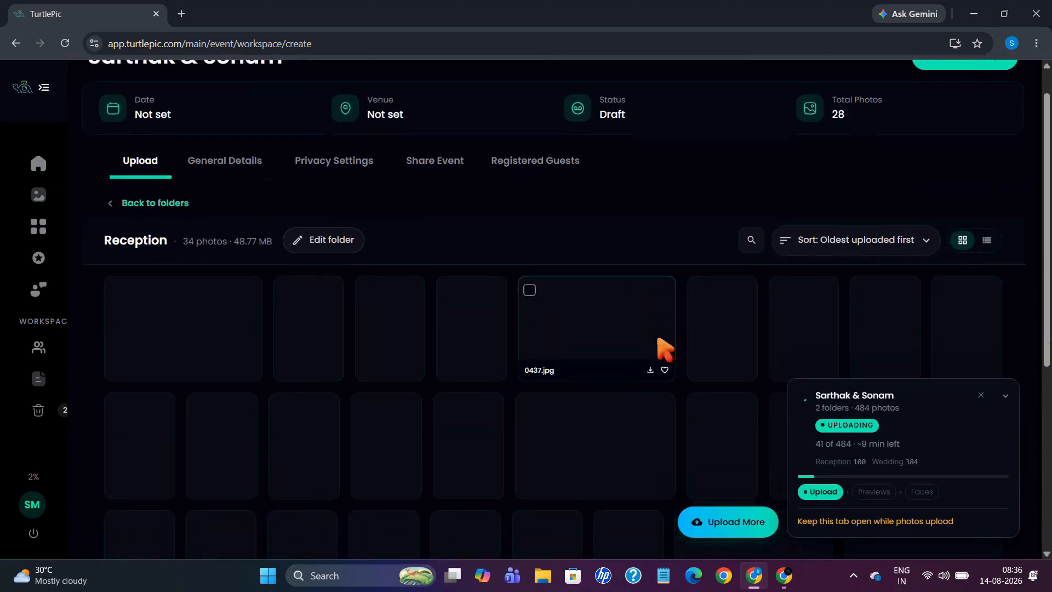
{"action": "scroll", "coordinate": [665, 349], "scroll_direction": "down", "scroll_amount": 1}
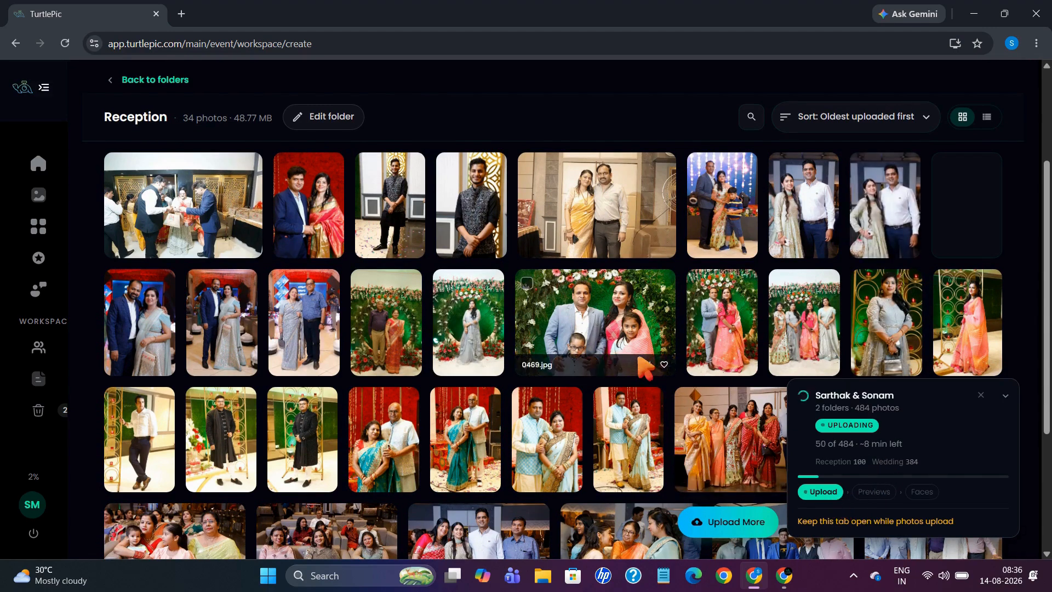
{"action": "scroll", "coordinate": [645, 366], "scroll_direction": "down", "scroll_amount": 1}
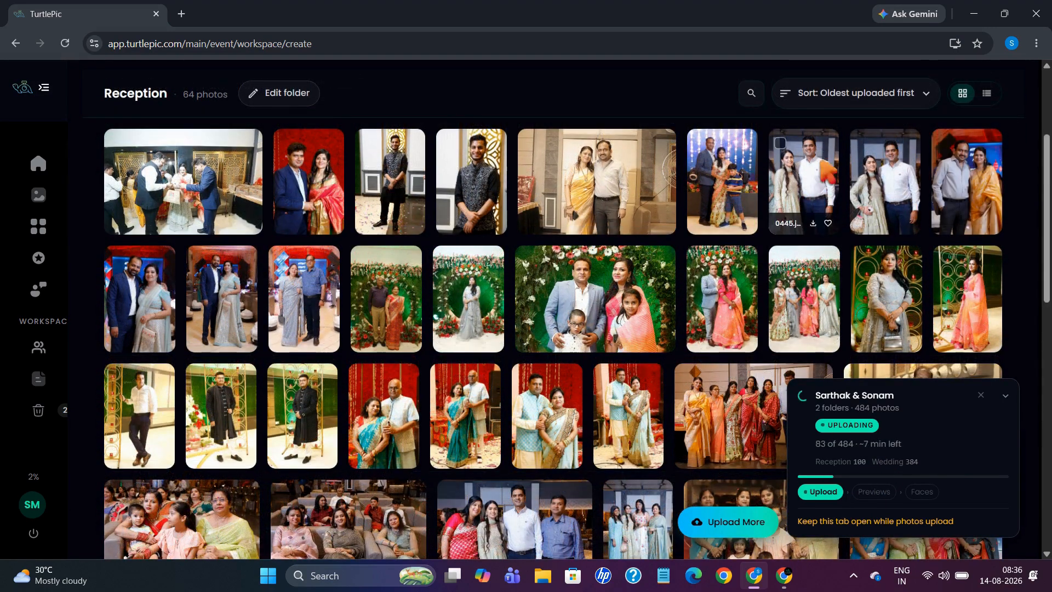
{"action": "left_click", "coordinate": [927, 94]}
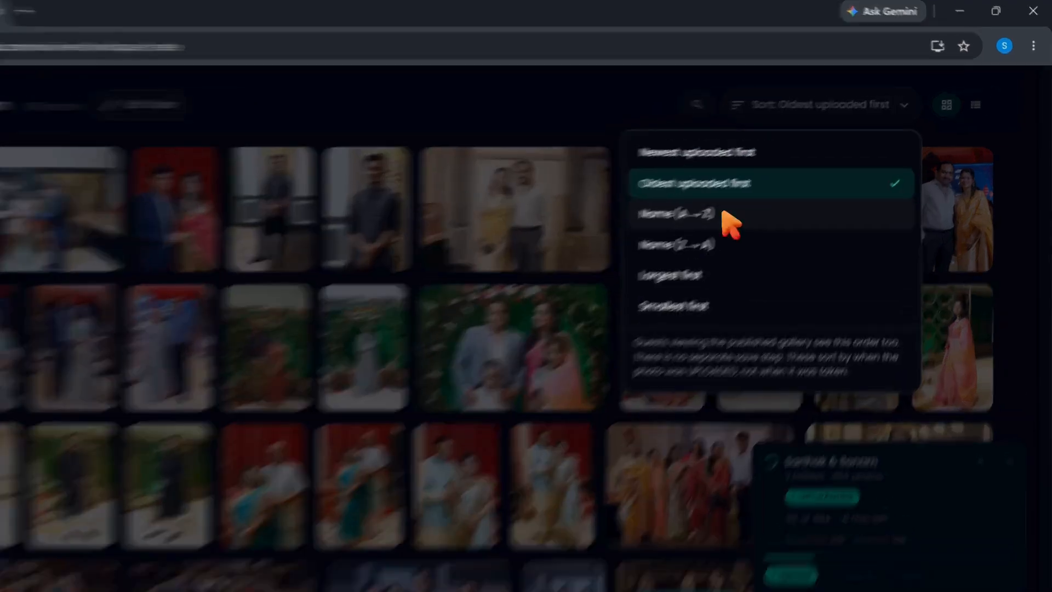
Sort Reception photos by Name (A→Z), then switch to Newest uploaded first.
{"action": "left_click", "coordinate": [771, 185]}
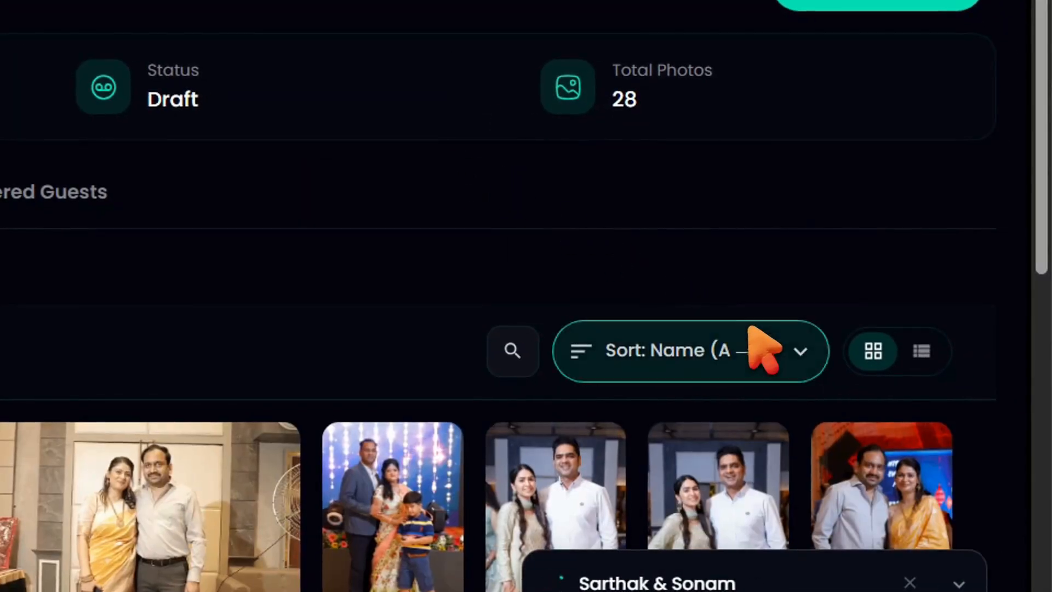
{"action": "left_click", "coordinate": [763, 342]}
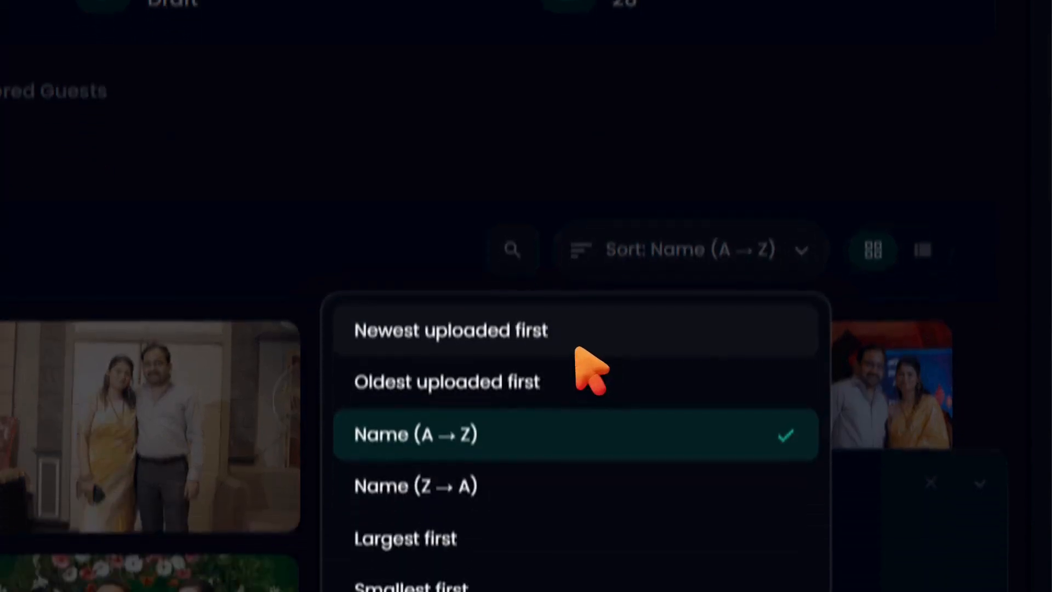
{"action": "left_click", "coordinate": [575, 448]}
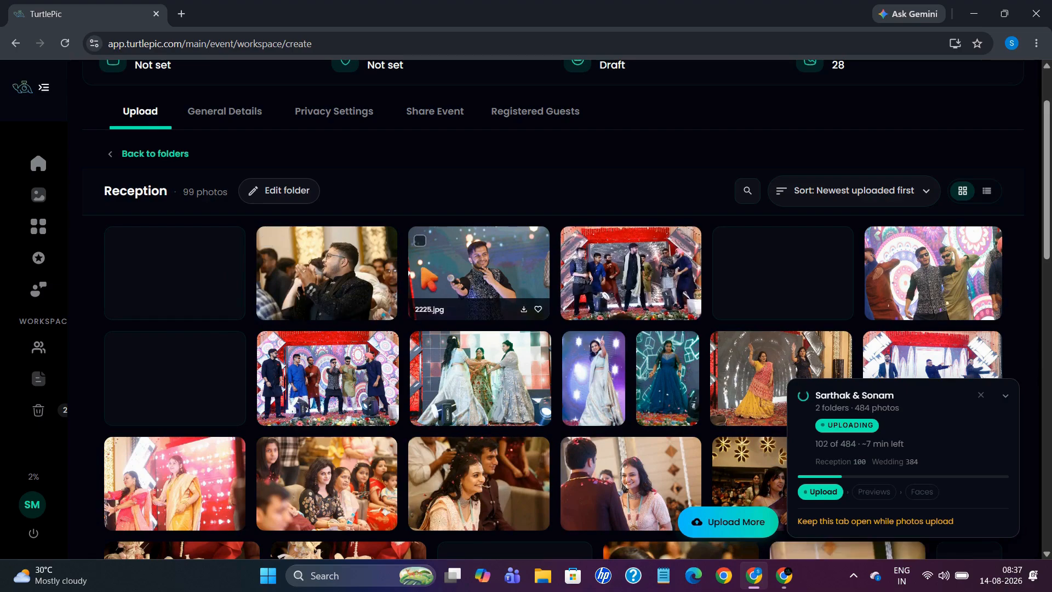
{"action": "scroll", "coordinate": [438, 273], "scroll_direction": "down", "scroll_amount": 2}
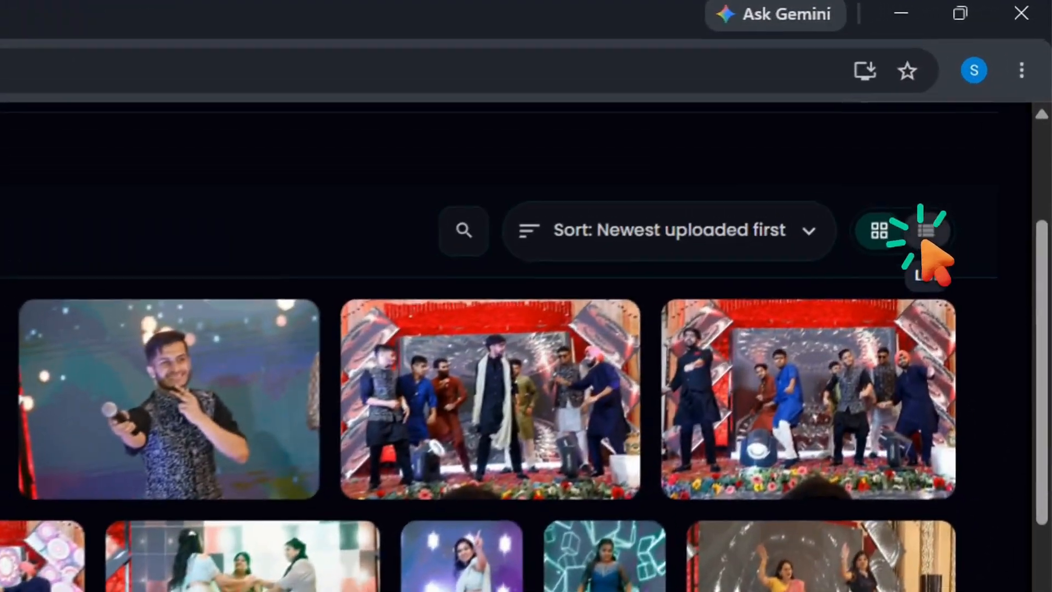
Switch to list view and search the photos for '1934'.
{"action": "left_click", "coordinate": [987, 125]}
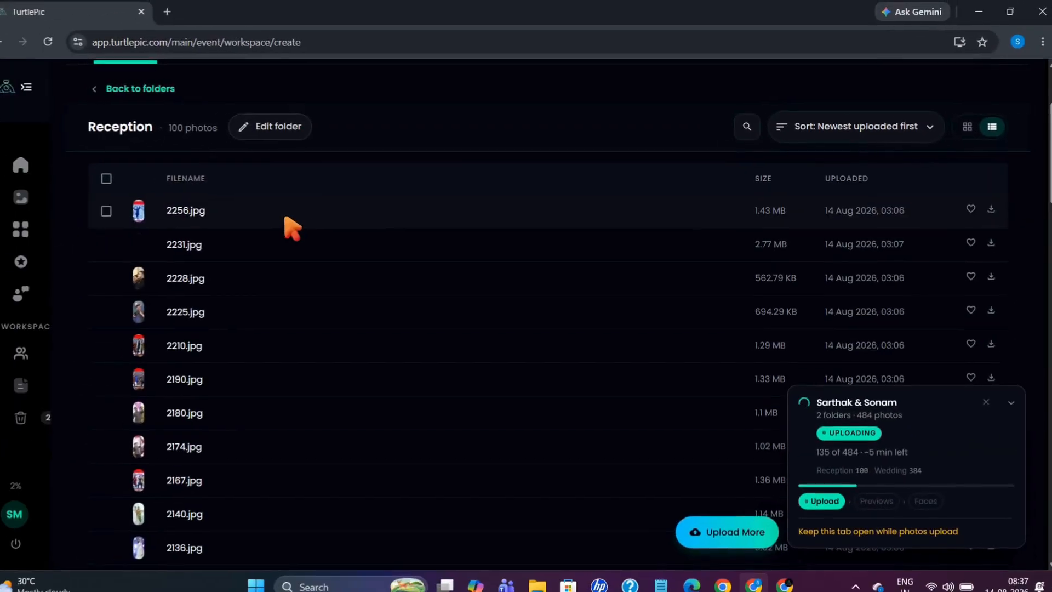
{"action": "scroll", "coordinate": [307, 433], "scroll_direction": "down", "scroll_amount": 3}
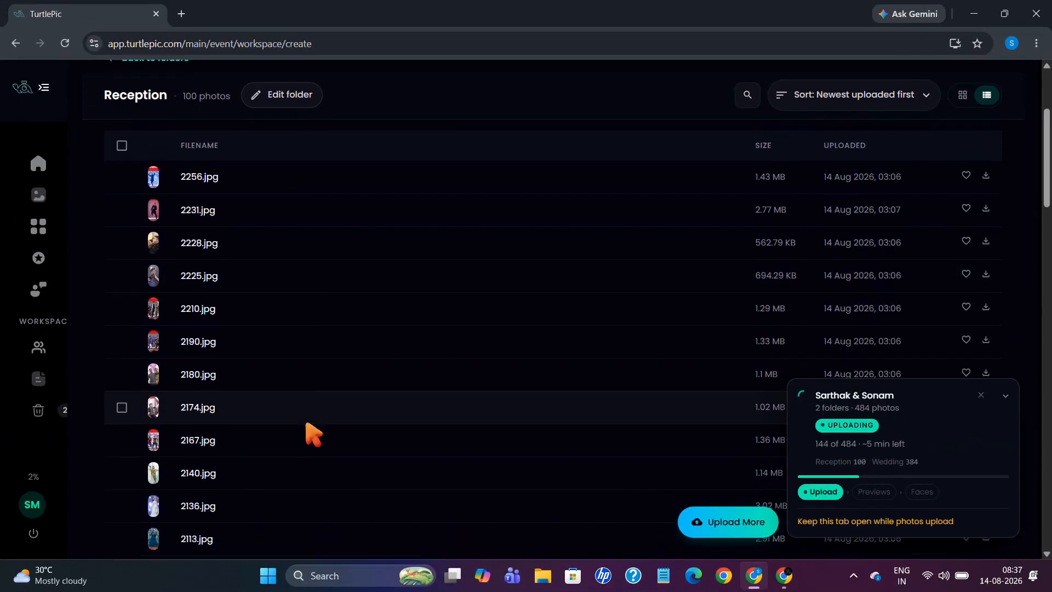
{"action": "scroll", "coordinate": [314, 434], "scroll_direction": "up", "scroll_amount": 5}
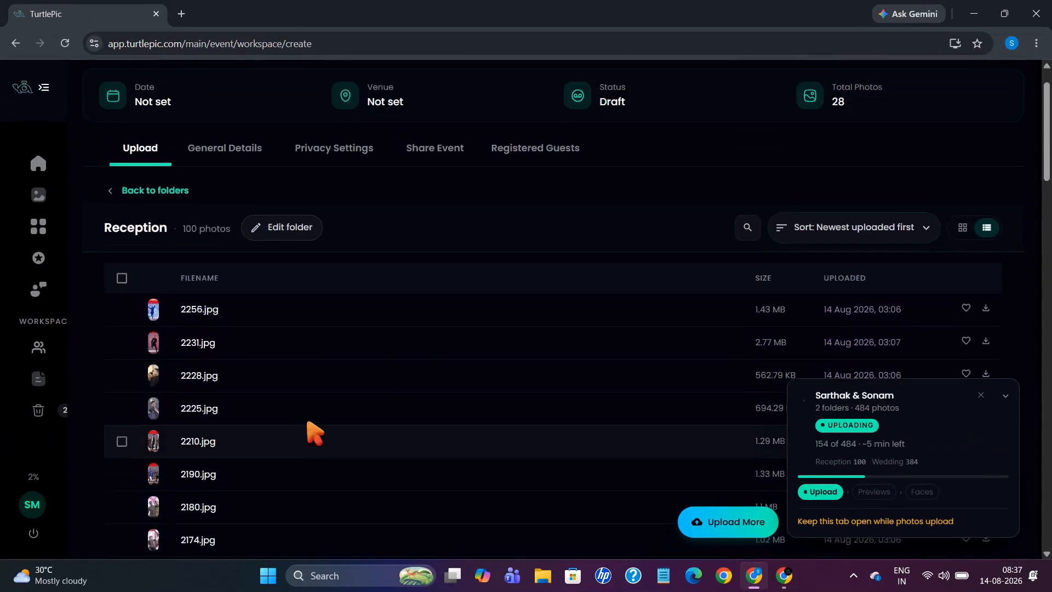
{"action": "left_click", "coordinate": [745, 225]}
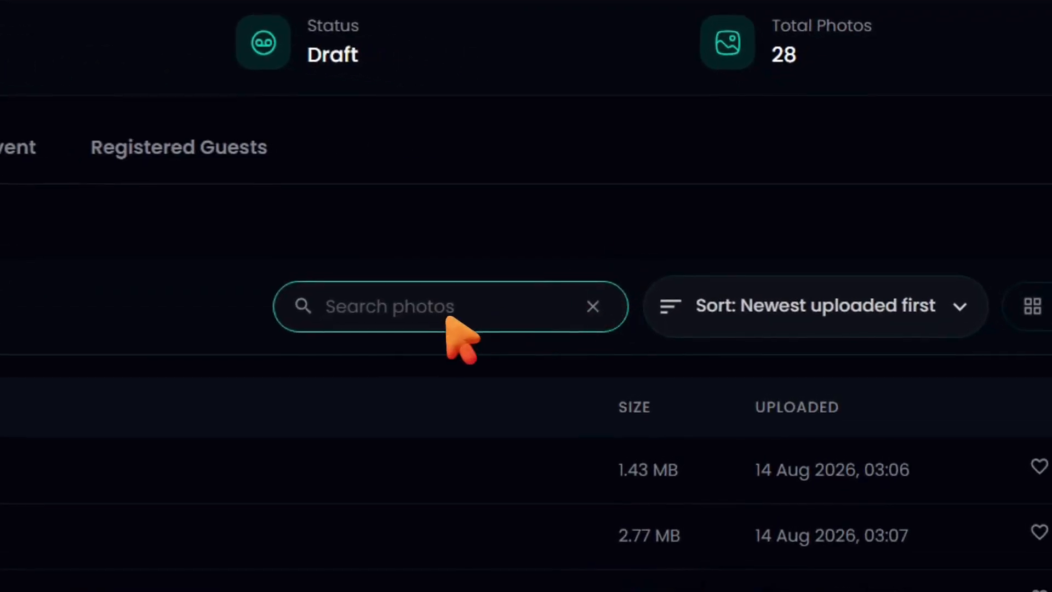
{"action": "type", "text": "1934"}
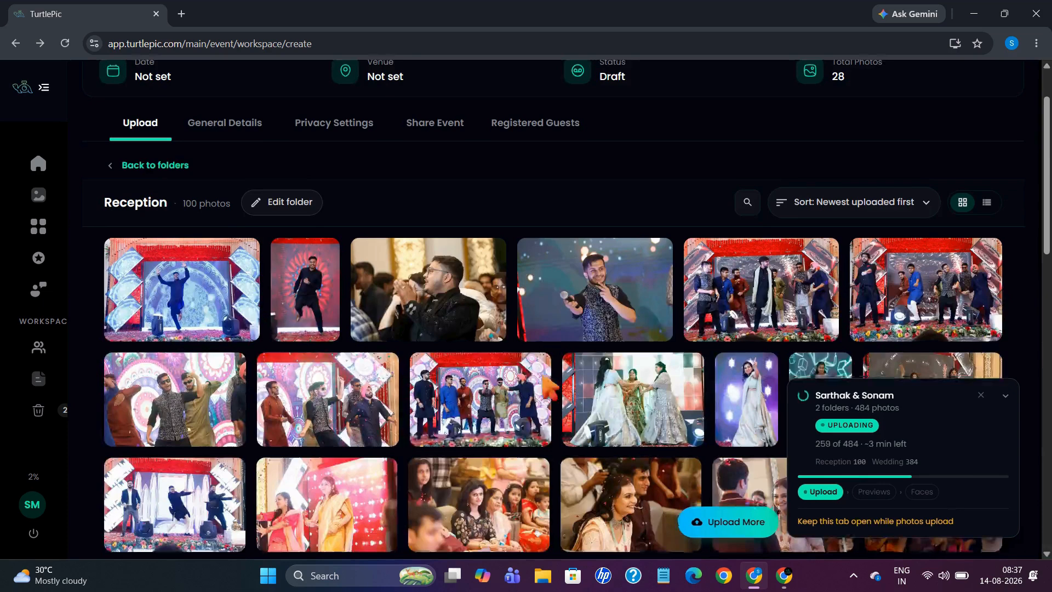
{"action": "scroll", "coordinate": [540, 379], "scroll_direction": "up", "scroll_amount": 1}
Open the Wedding folder, scroll through its photos, and return to the folder list.
{"action": "left_click", "coordinate": [132, 173]}
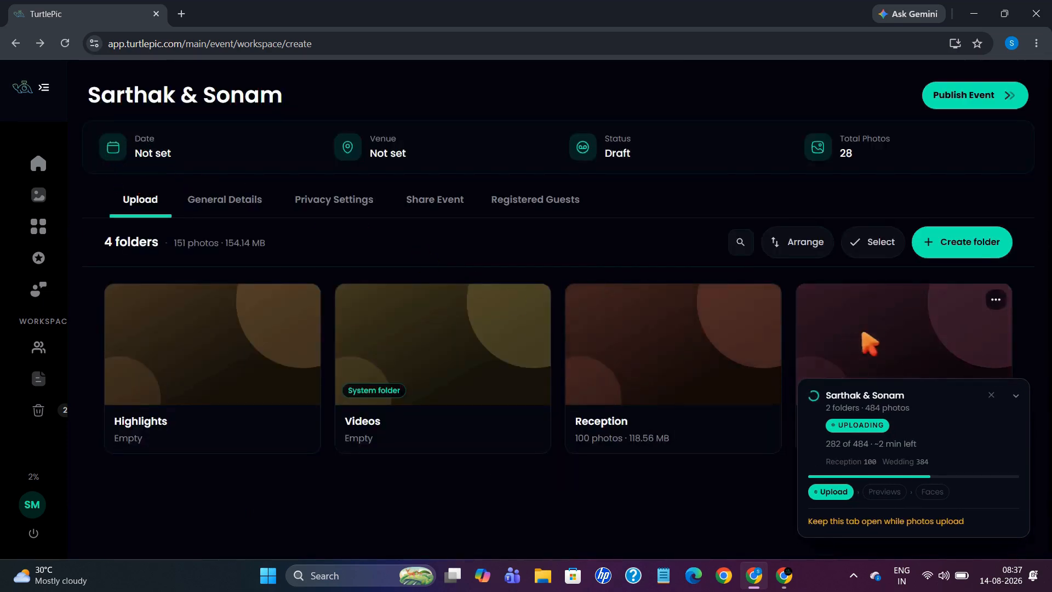
{"action": "left_click", "coordinate": [902, 331]}
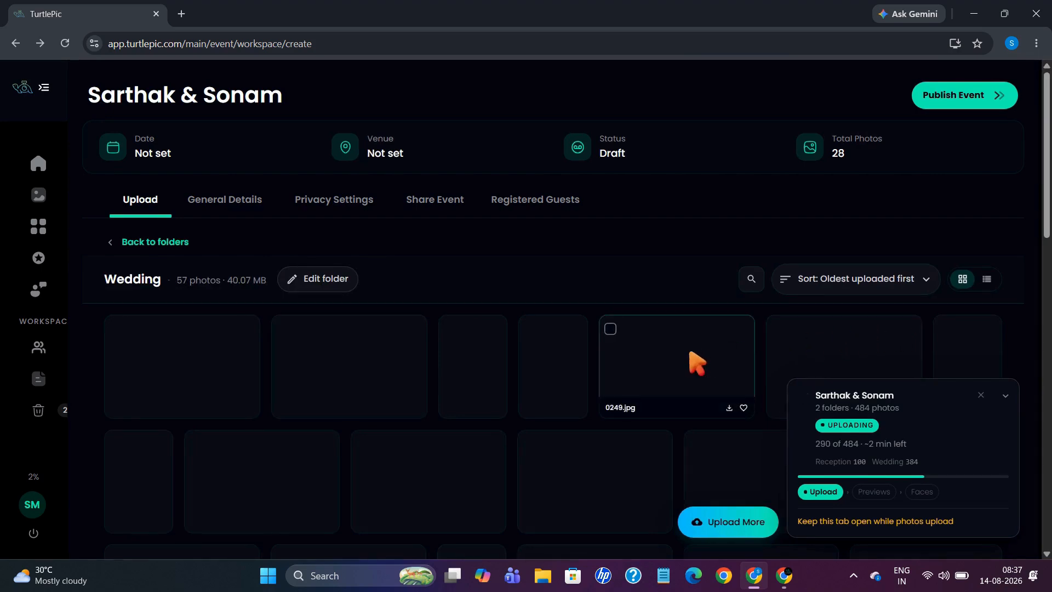
{"action": "scroll", "coordinate": [690, 354], "scroll_direction": "down", "scroll_amount": 3}
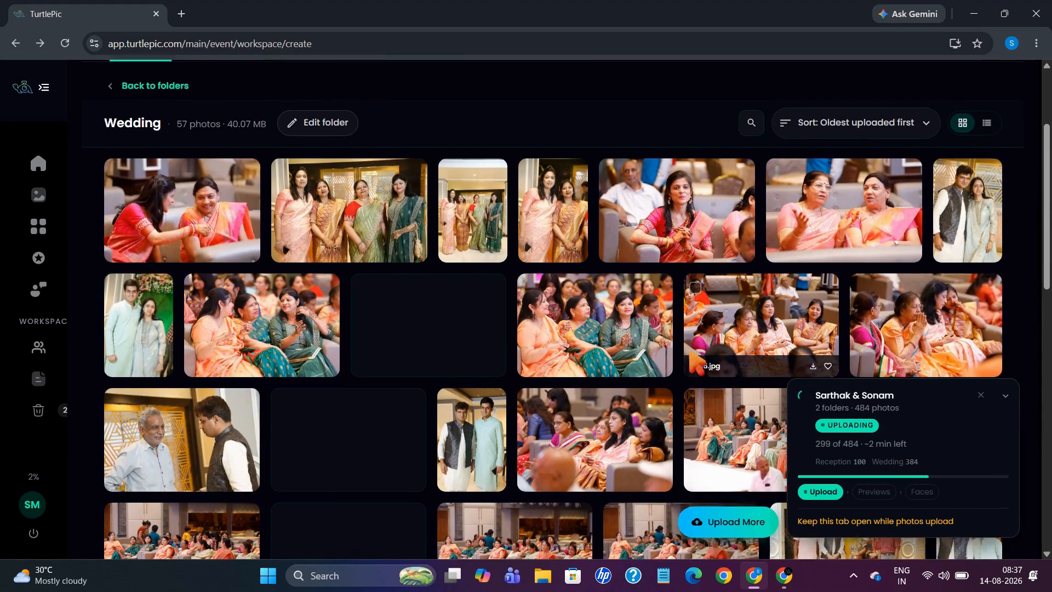
{"action": "scroll", "coordinate": [692, 356], "scroll_direction": "down", "scroll_amount": 3}
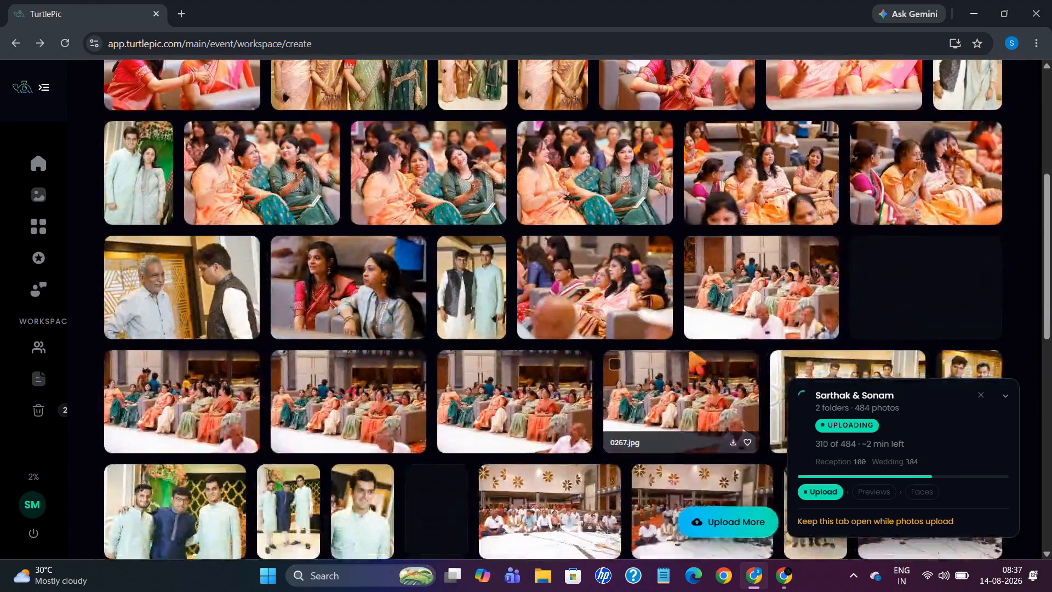
{"action": "scroll", "coordinate": [693, 356], "scroll_direction": "up", "scroll_amount": 3}
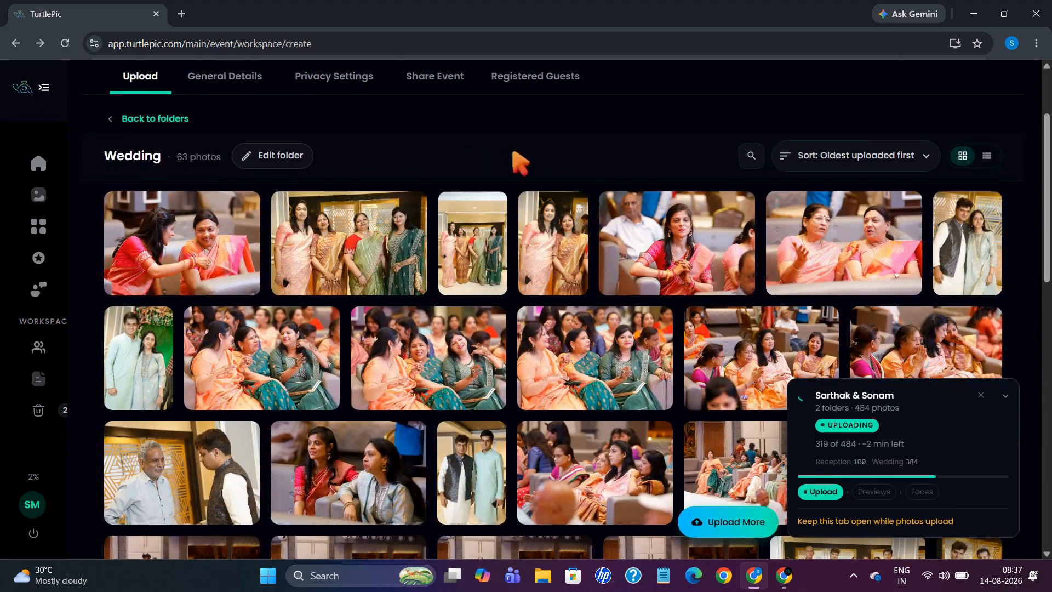
{"action": "scroll", "coordinate": [540, 257], "scroll_direction": "down", "scroll_amount": 1}
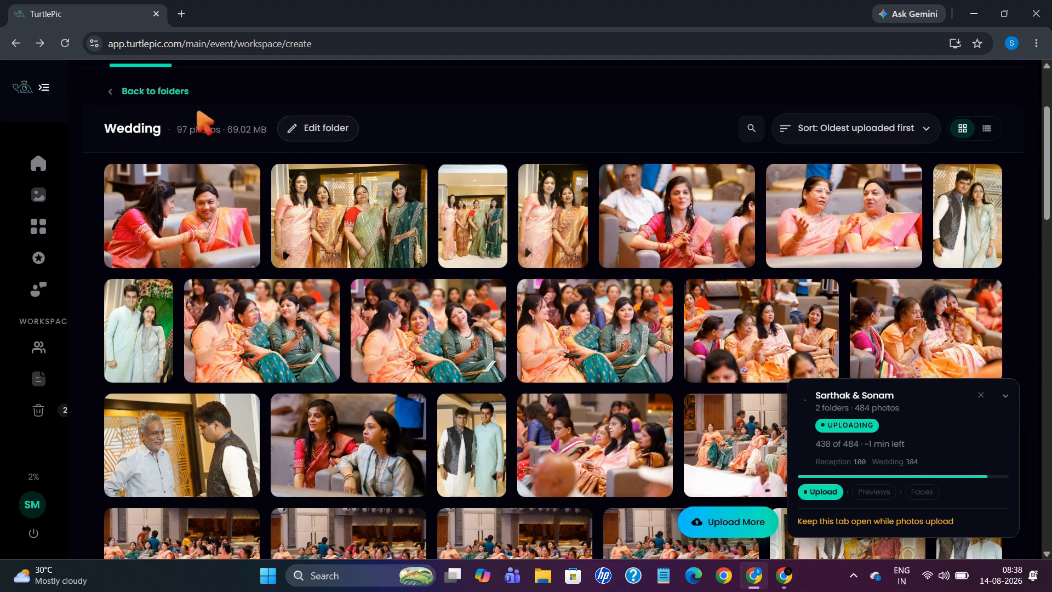
{"action": "left_click", "coordinate": [156, 92]}
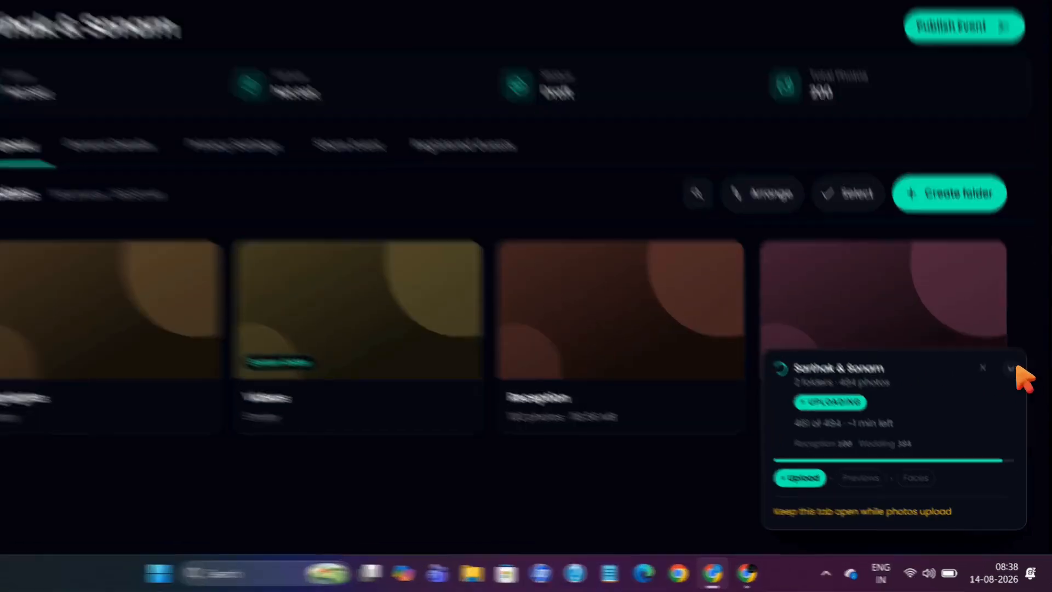
Collapse and re-expand the upload panel, then close it once all 484 photos finish.
{"action": "left_click", "coordinate": [1017, 396]}
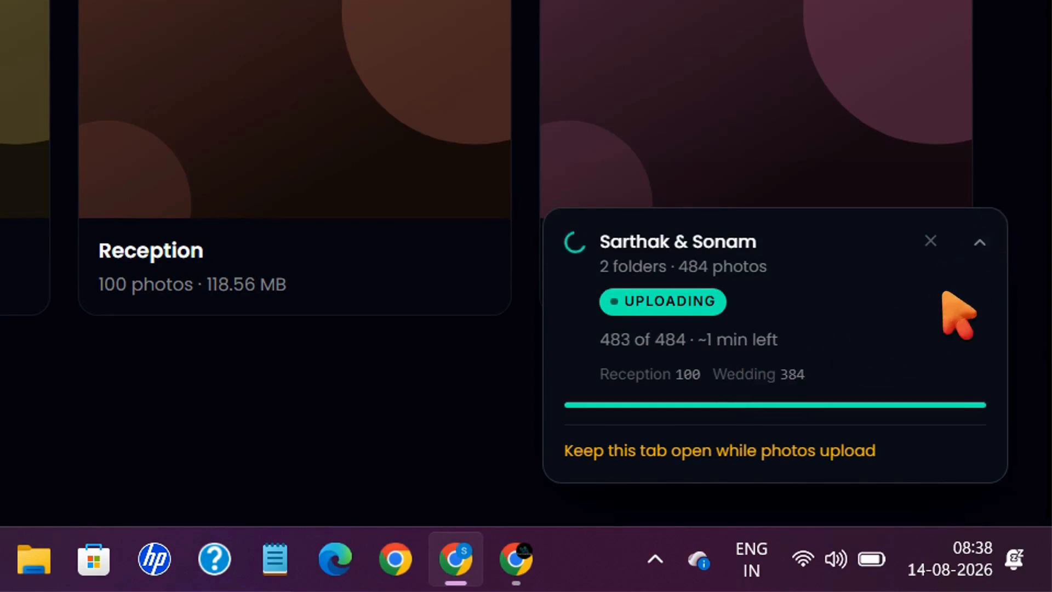
{"action": "left_click", "coordinate": [980, 243]}
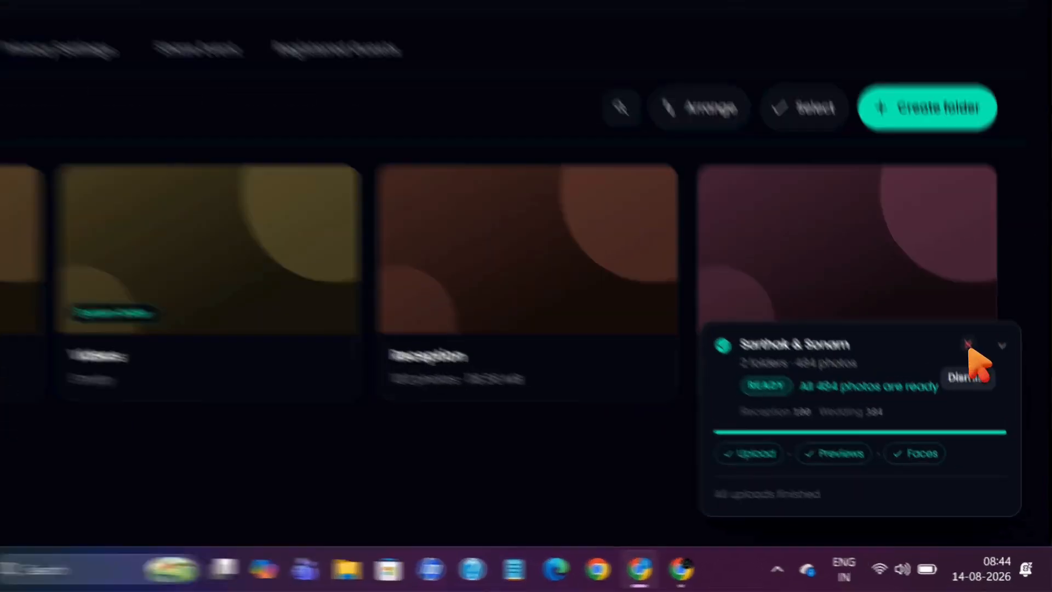
{"action": "left_click", "coordinate": [992, 413]}
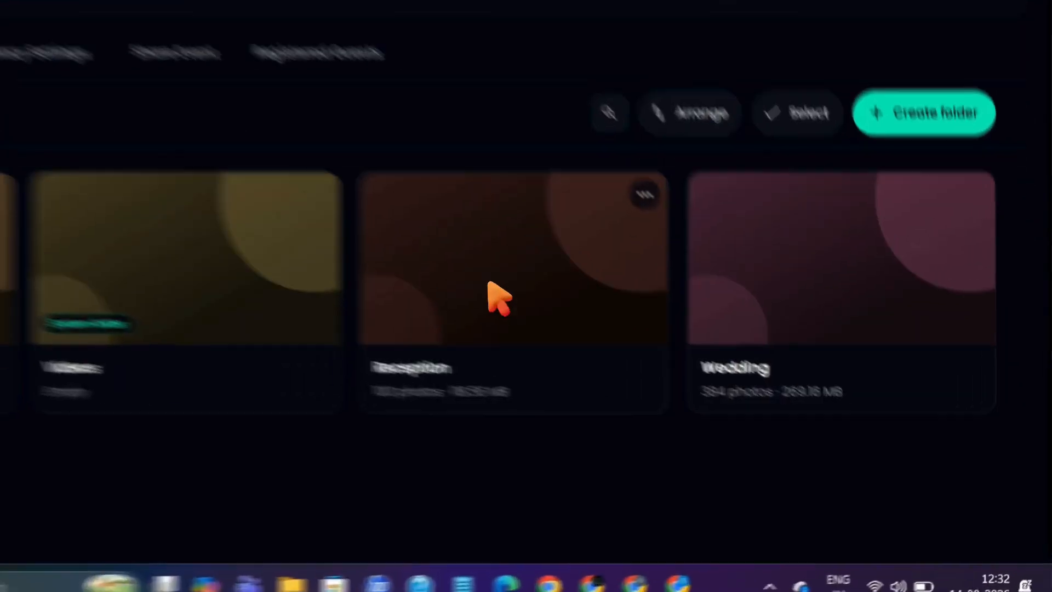
Start a Google Drive import into Reception and open a new browser tab for Drive.
{"action": "left_click", "coordinate": [666, 373]}
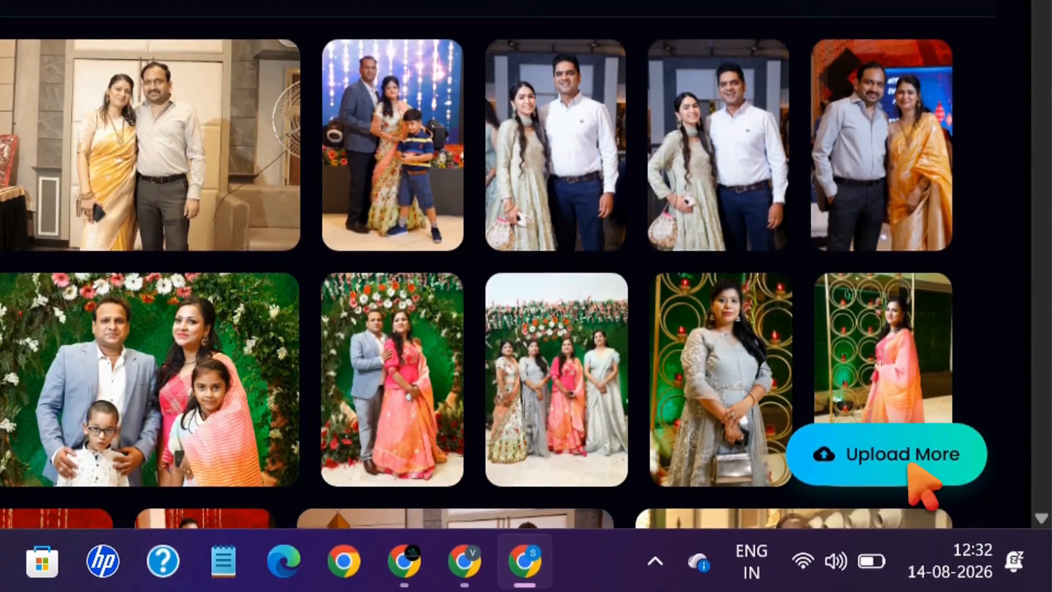
{"action": "left_click", "coordinate": [910, 465]}
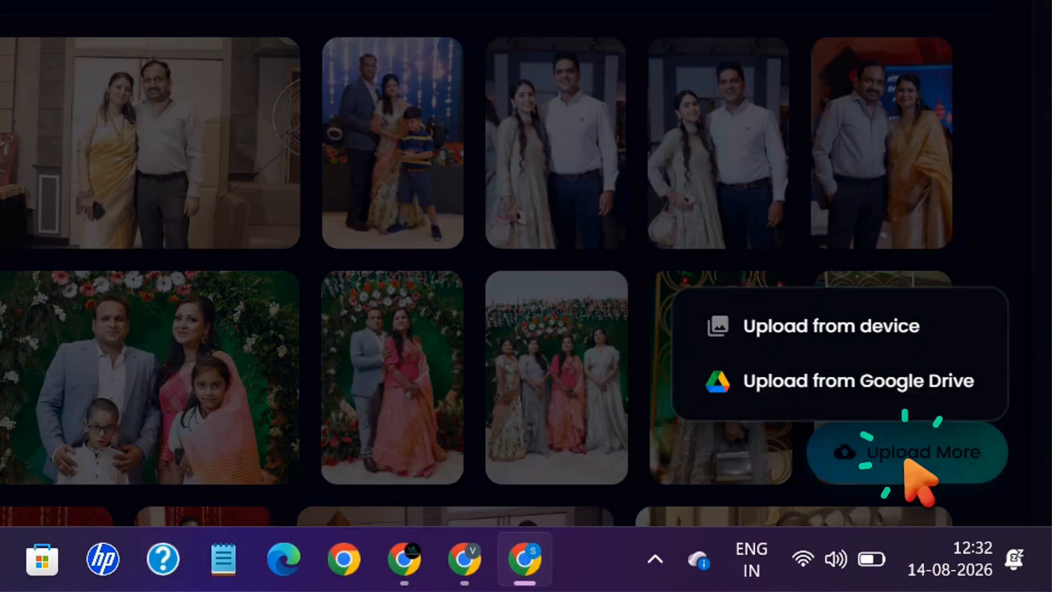
{"action": "left_click", "coordinate": [841, 384]}
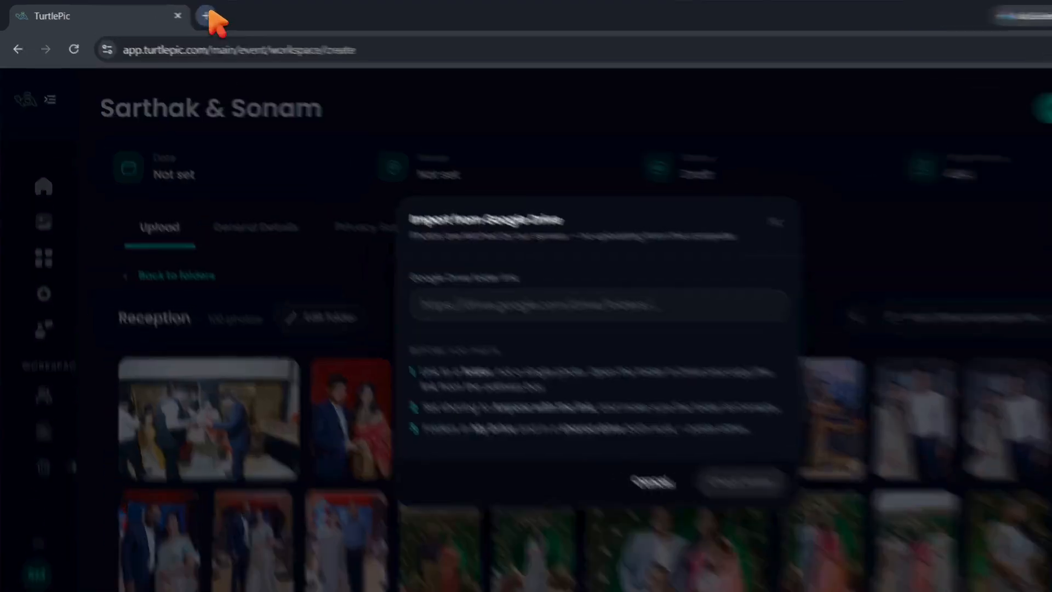
{"action": "left_click", "coordinate": [181, 14]}
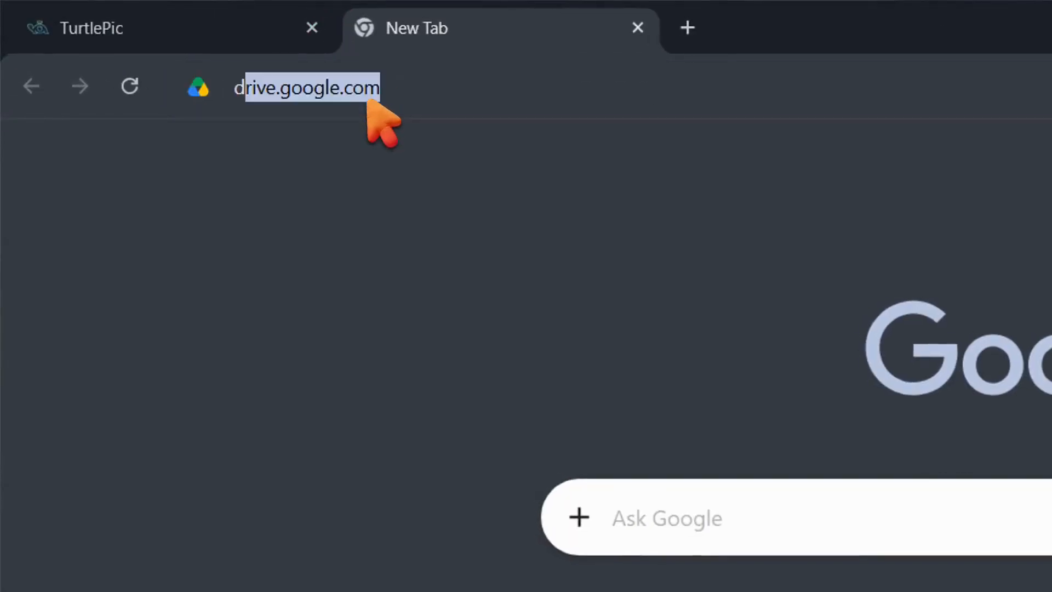
Copy the link of the shared '100 photos' Google Drive folder and return to TurtlePic.
{"action": "type", "text": "dr"}
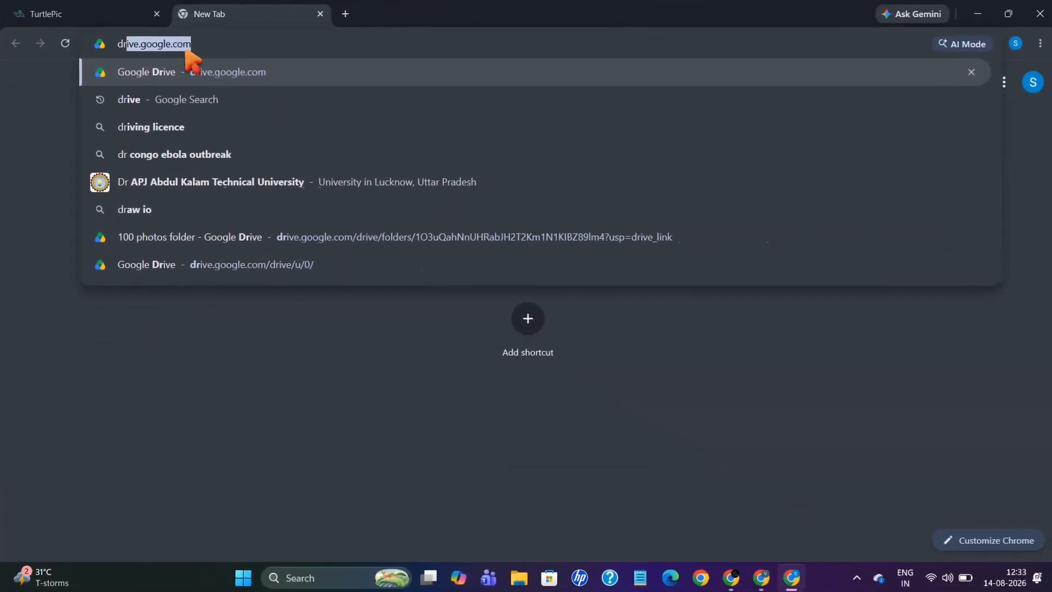
{"action": "key", "text": "Return"}
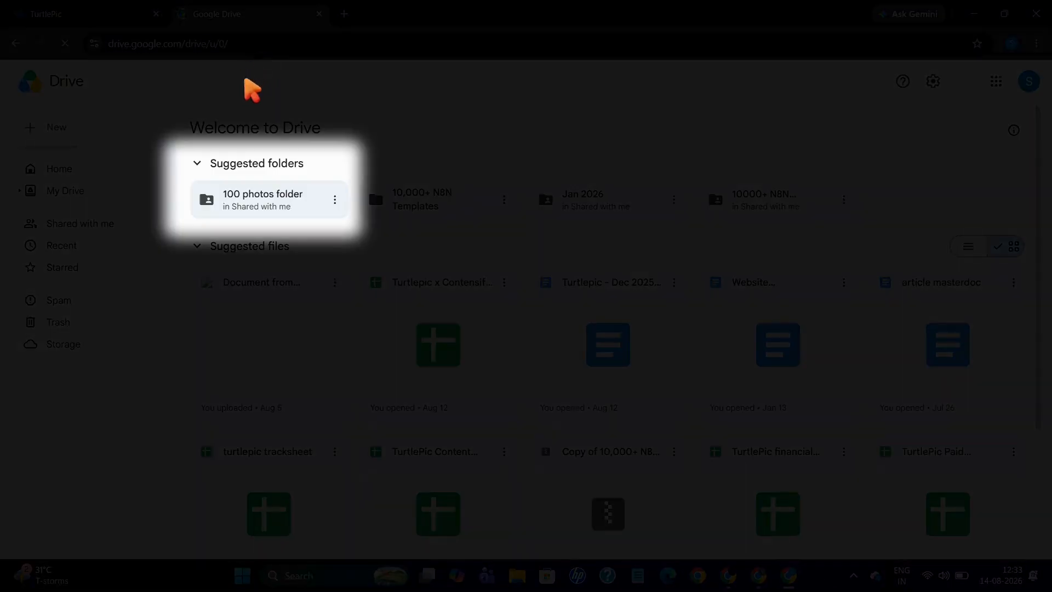
{"action": "left_click", "coordinate": [335, 202]}
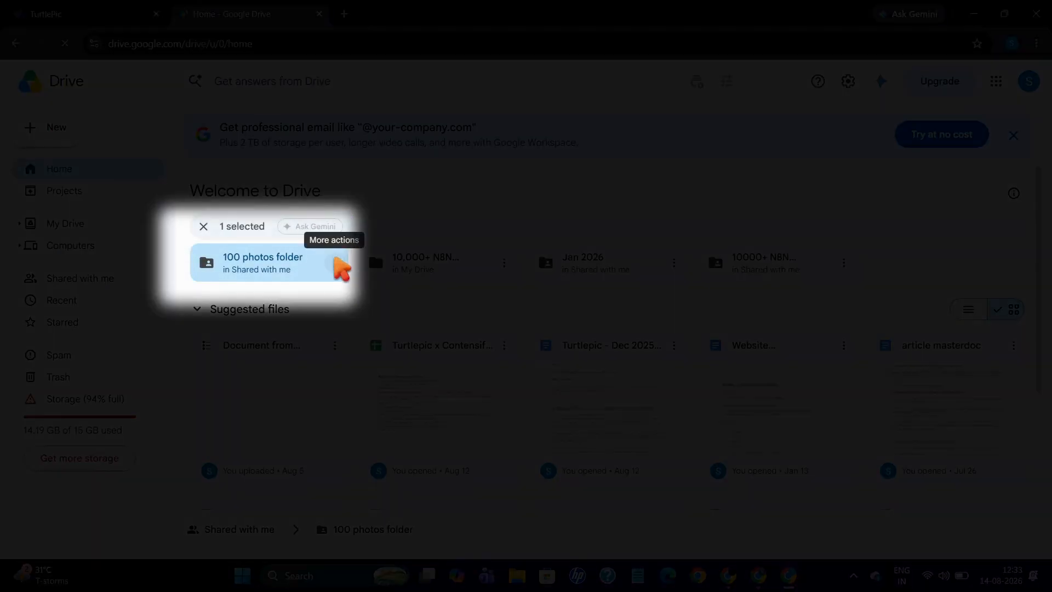
{"action": "left_click", "coordinate": [329, 264]}
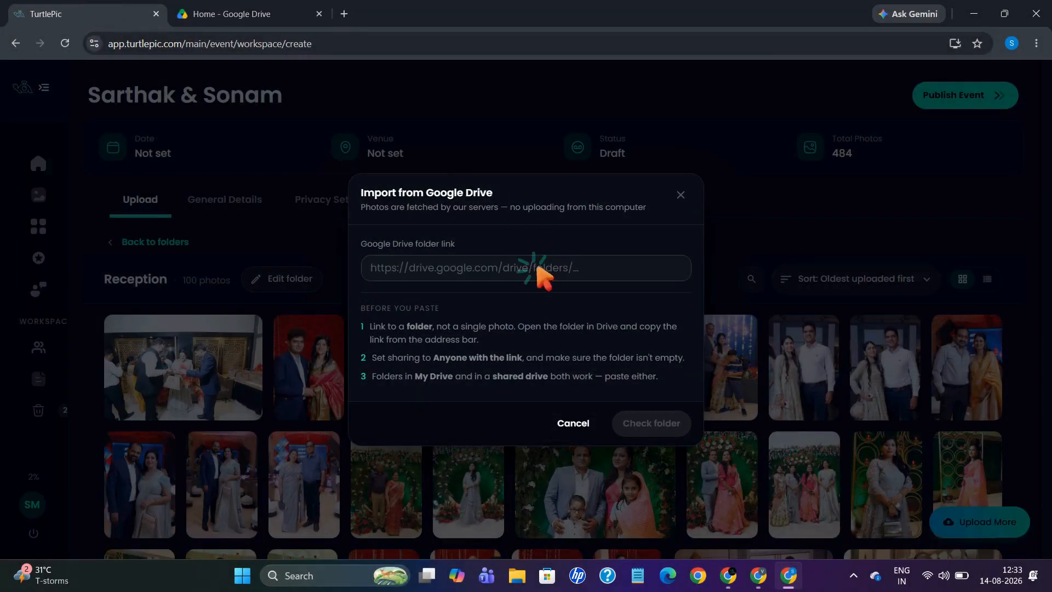
{"action": "left_click", "coordinate": [535, 267]}
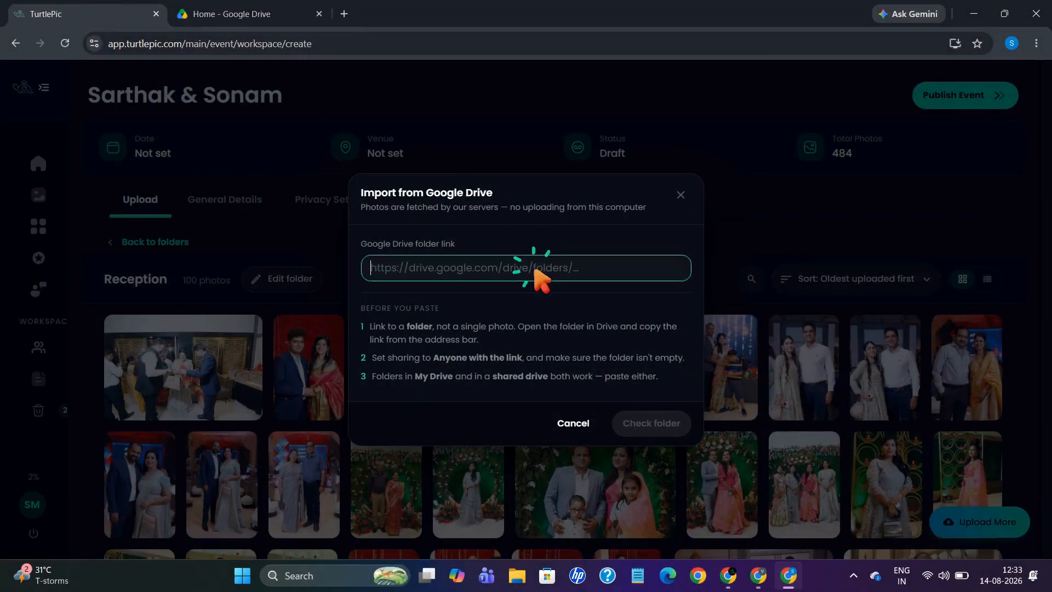
Paste the Drive folder link, verify it, and import its 100 photos into Reception.
{"action": "left_click", "coordinate": [677, 424]}
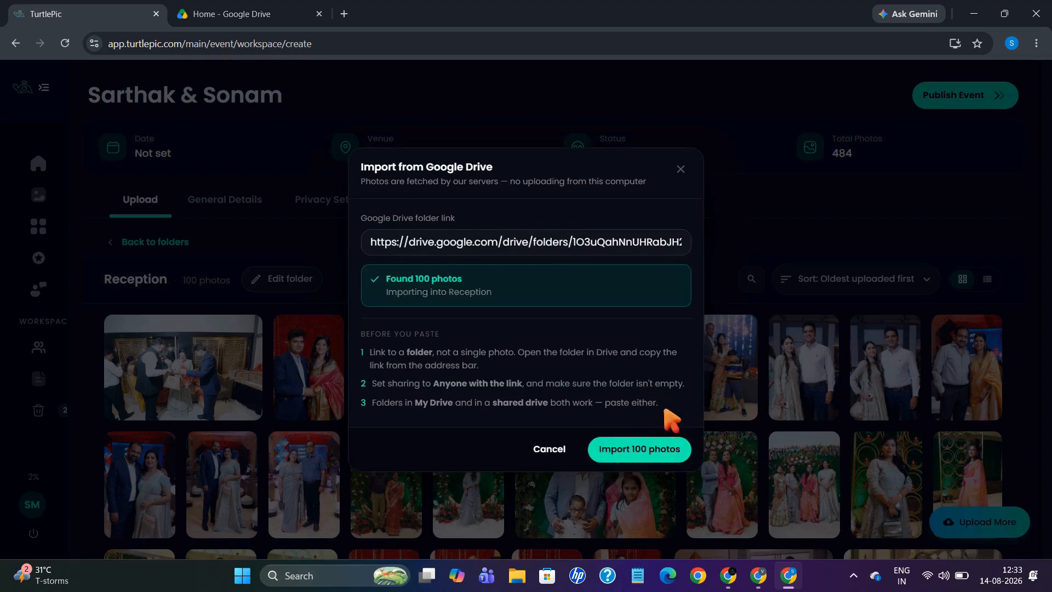
{"action": "left_click", "coordinate": [659, 452]}
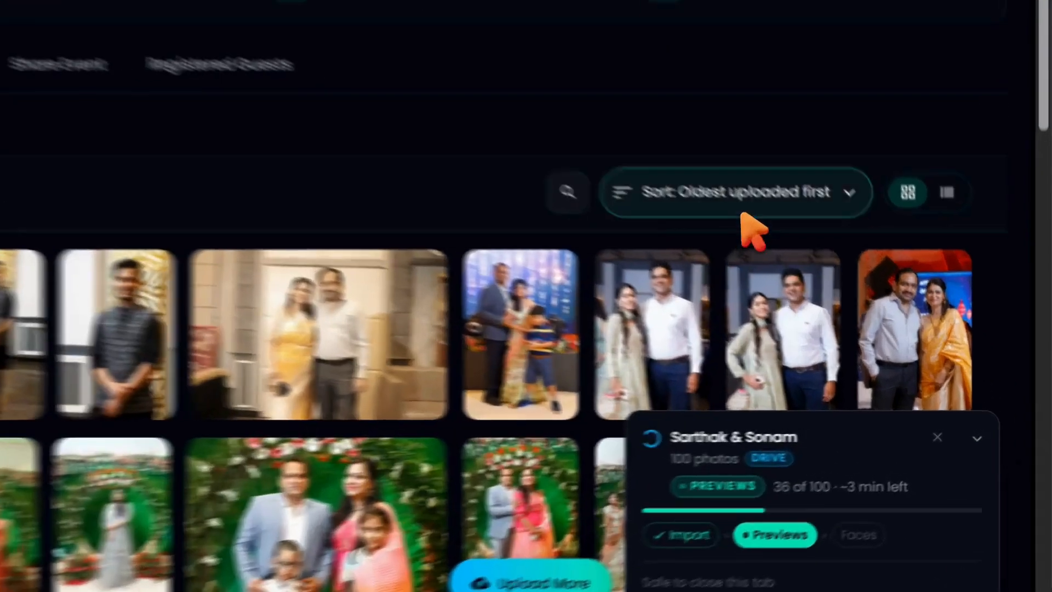
Sort the Reception photos by 'Newest uploaded first'.
{"action": "left_click", "coordinate": [866, 278]}
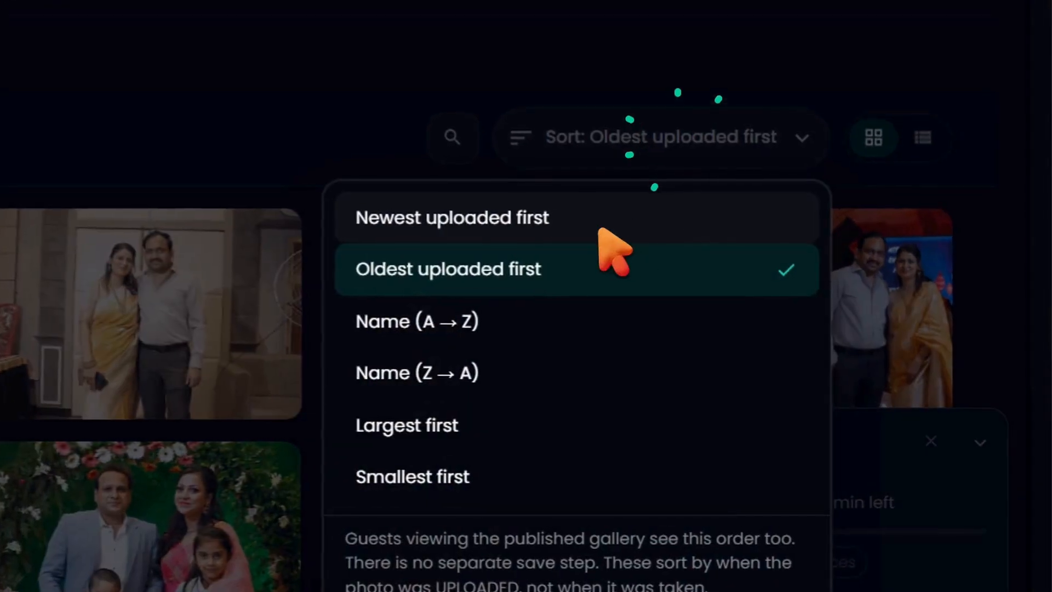
{"action": "left_click", "coordinate": [812, 326]}
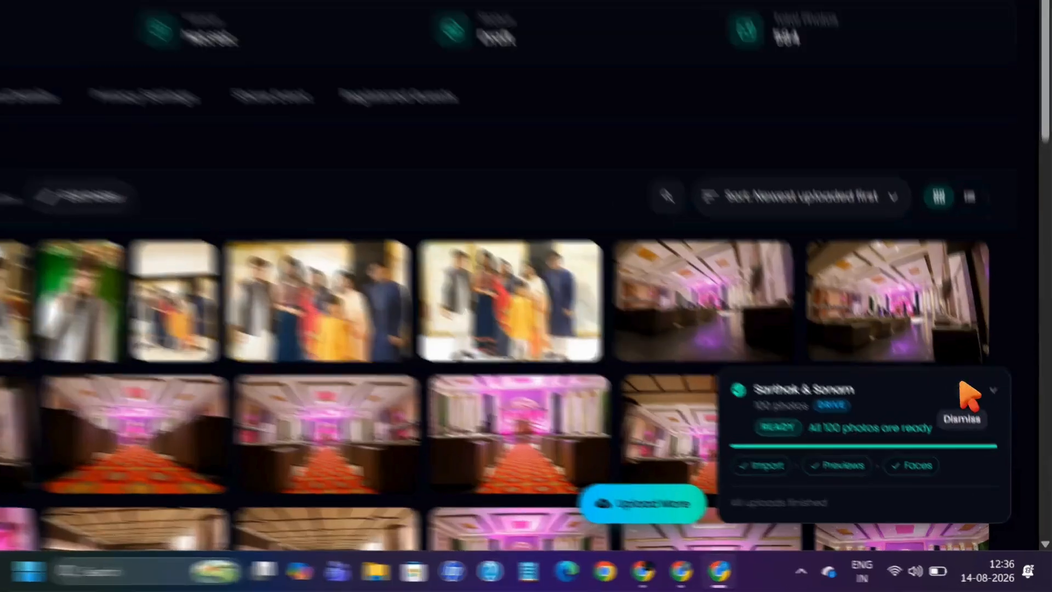
Dismiss the finished import notice and return to the home Dashboard.
{"action": "left_click", "coordinate": [986, 431]}
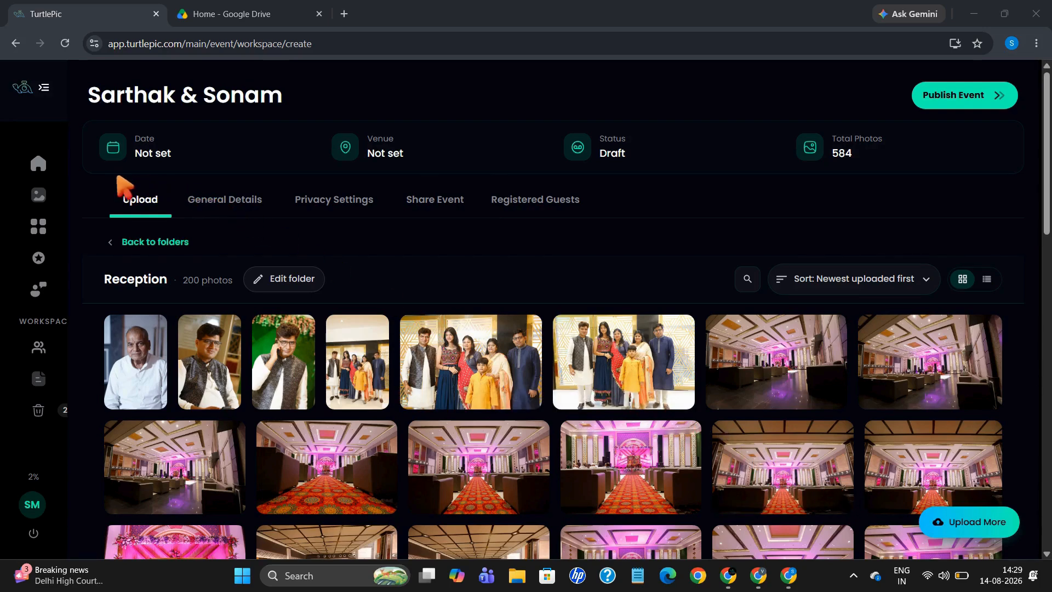
{"action": "left_click", "coordinate": [42, 163]}
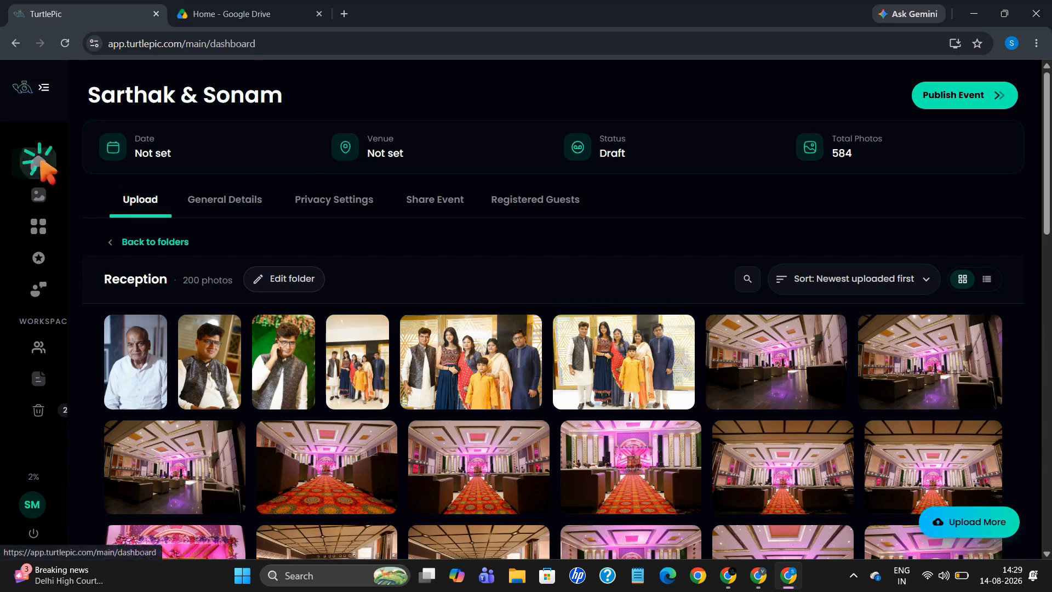